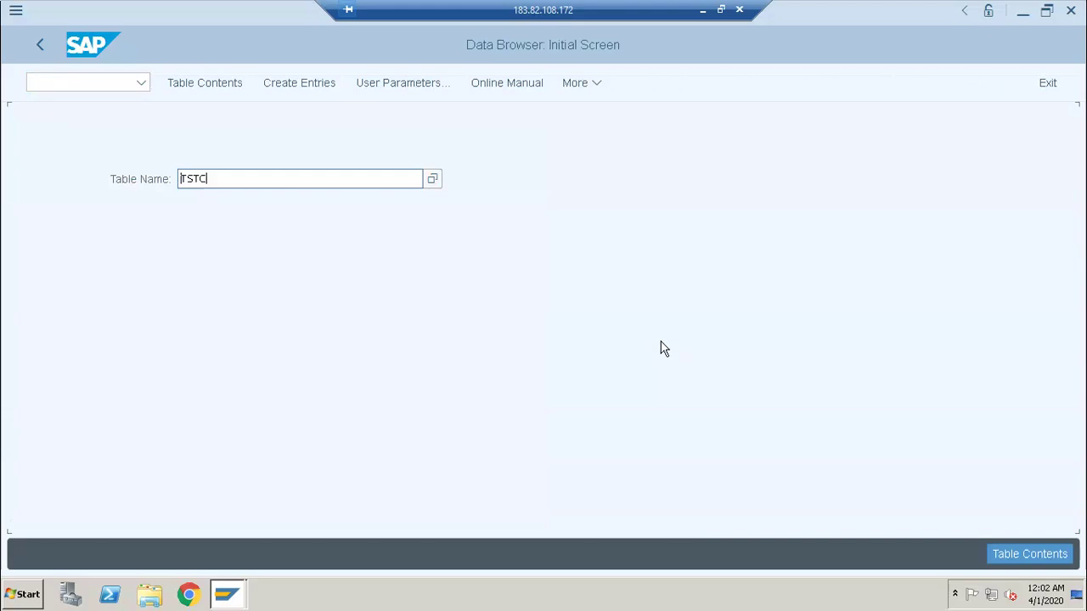
Enter TSTC as the table name and open its selection screen.
{"action": "left_click", "coordinate": [277, 179]}
{"action": "left_click", "coordinate": [279, 177]}
{"action": "key", "text": "BackSpace"}
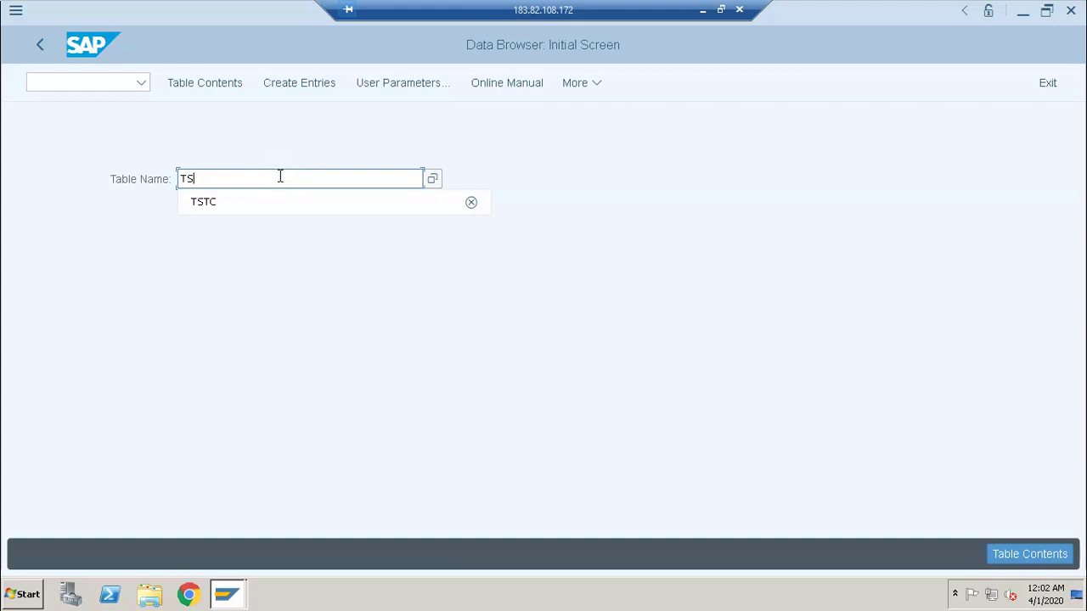
{"action": "type", "text": "C"}
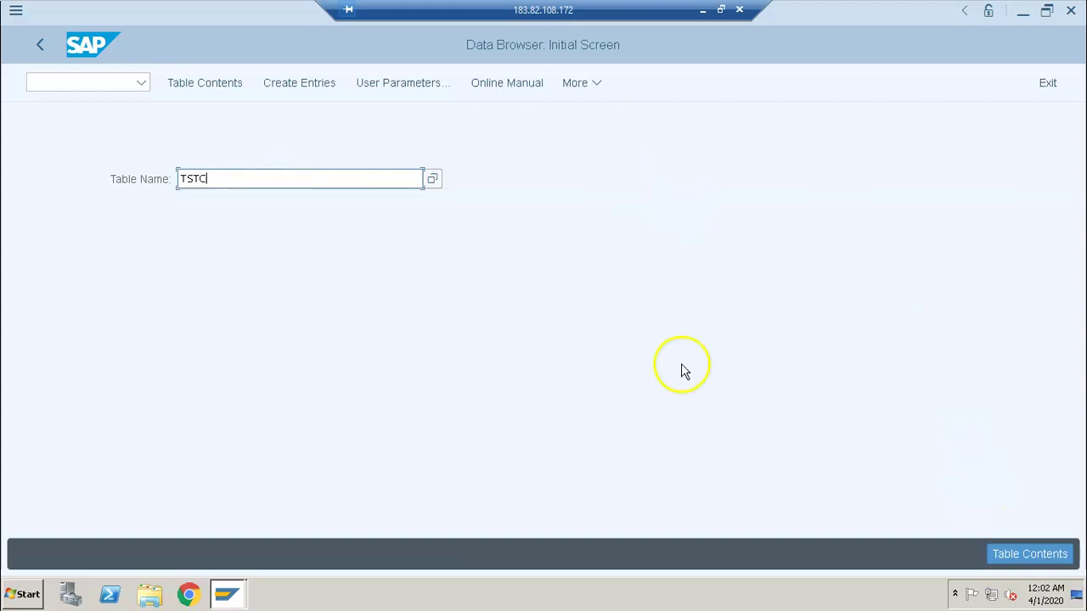
{"action": "key", "text": "Return"}
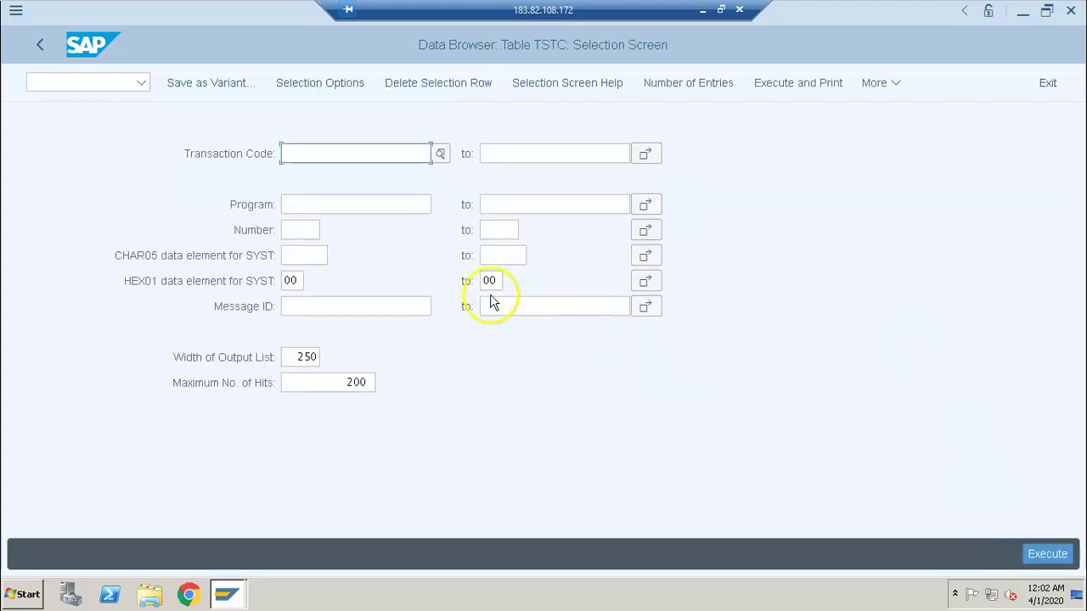
Filter the Transaction Code field by the pattern ME* and run the selection.
{"action": "left_click", "coordinate": [316, 154]}
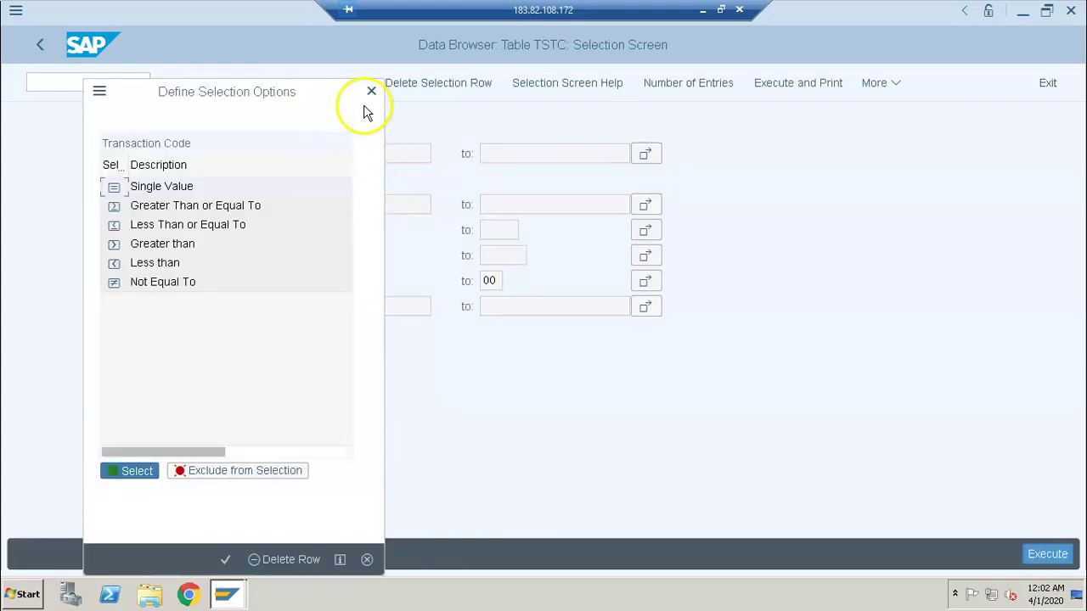
{"action": "left_click", "coordinate": [370, 91]}
{"action": "left_click", "coordinate": [352, 151]}
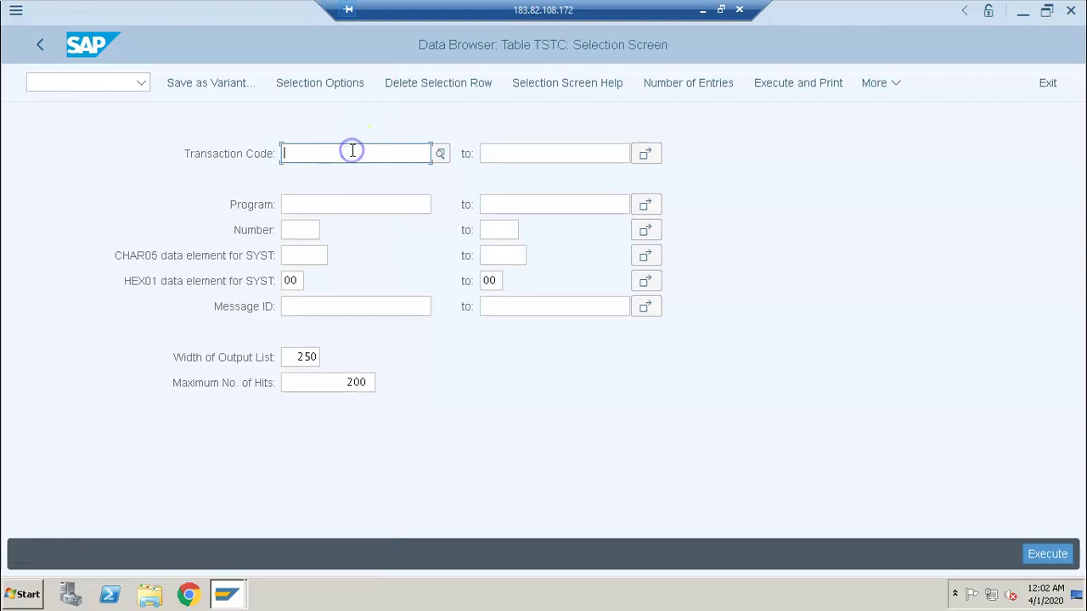
{"action": "key", "text": "Down"}
{"action": "key", "text": "Return"}
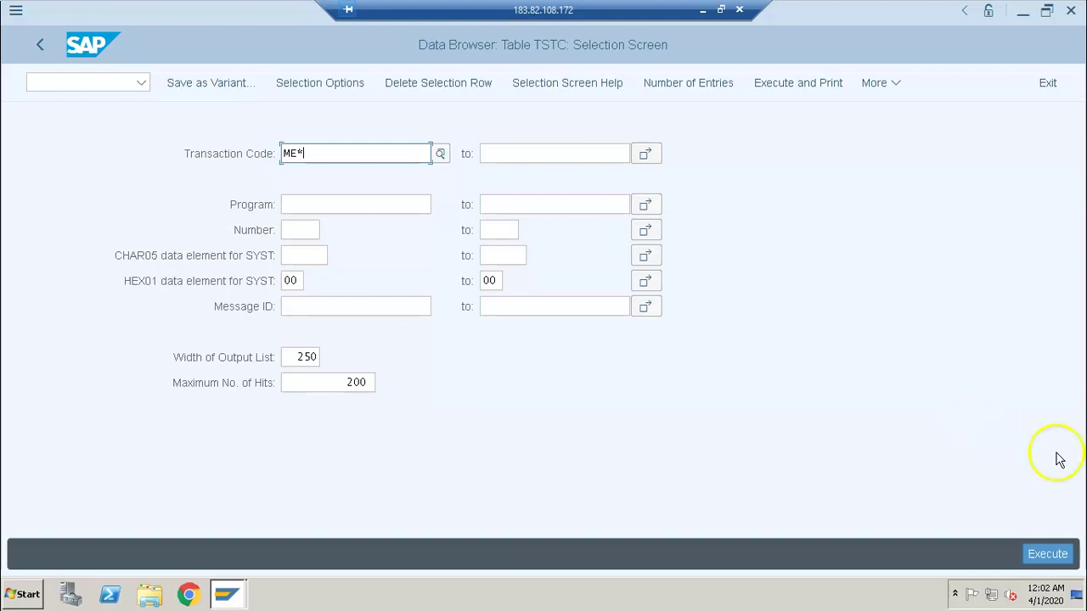
{"action": "left_click", "coordinate": [1047, 555]}
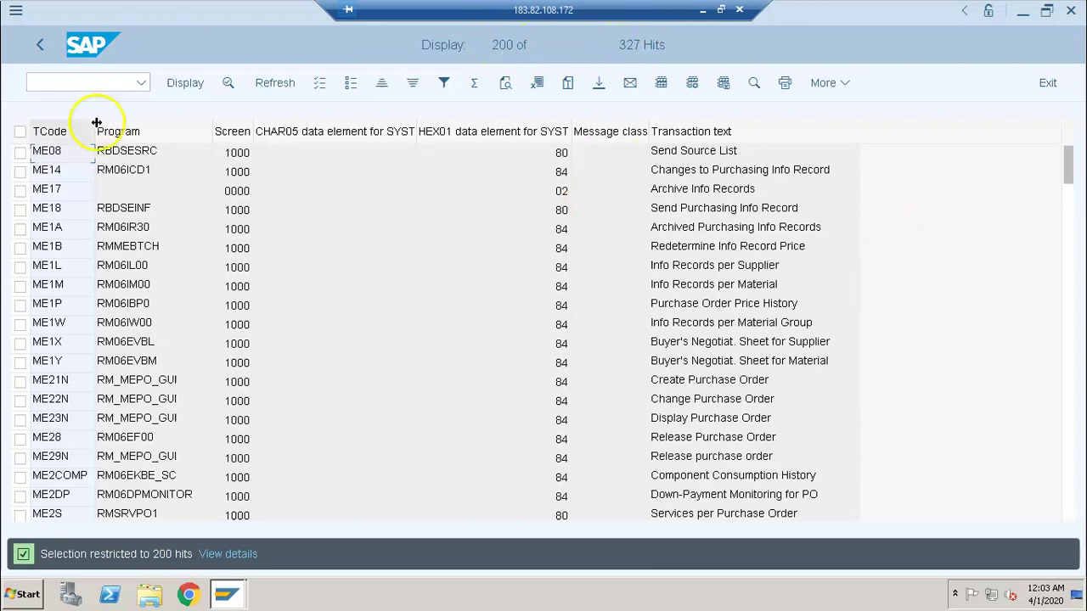
Raise the maximum number of hits to 400, rerun the selection and look through the listed transaction codes.
{"action": "left_click", "coordinate": [39, 44]}
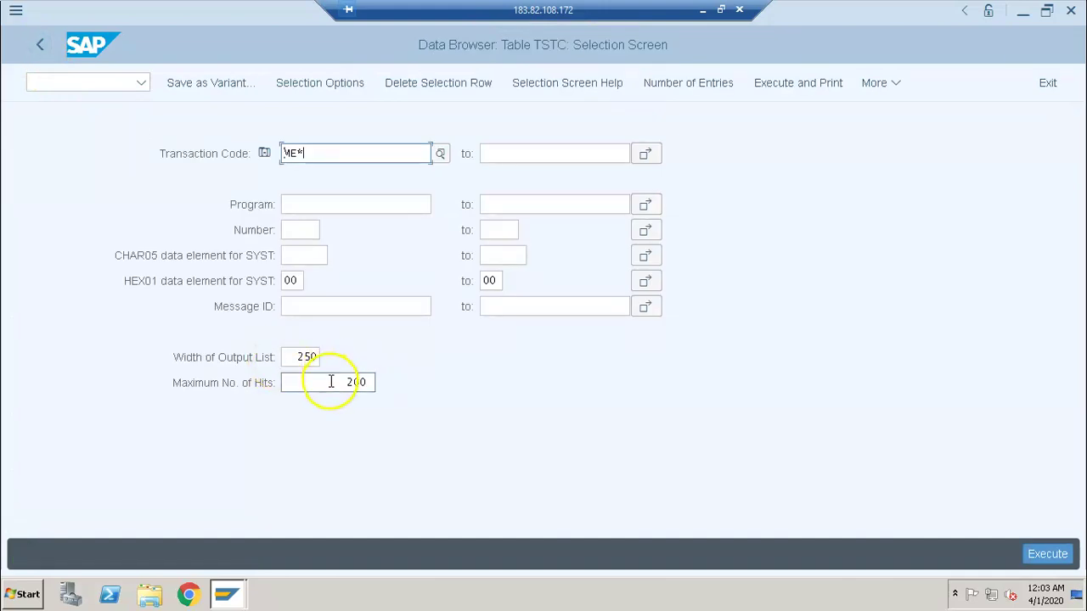
{"action": "left_click", "coordinate": [331, 380]}
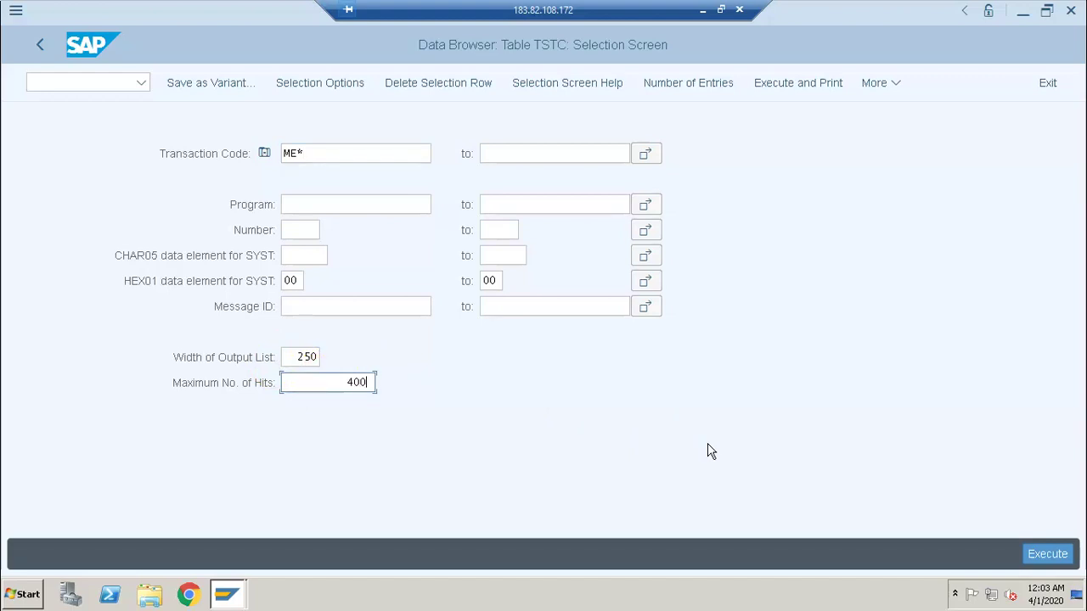
{"action": "left_click", "coordinate": [1049, 556]}
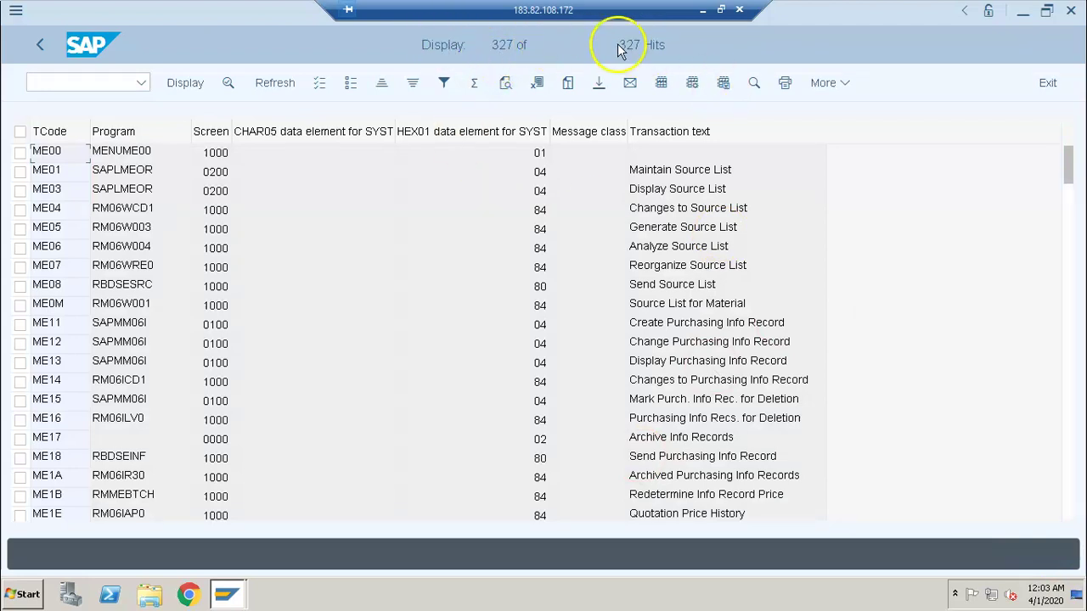
{"action": "left_click", "coordinate": [888, 235]}
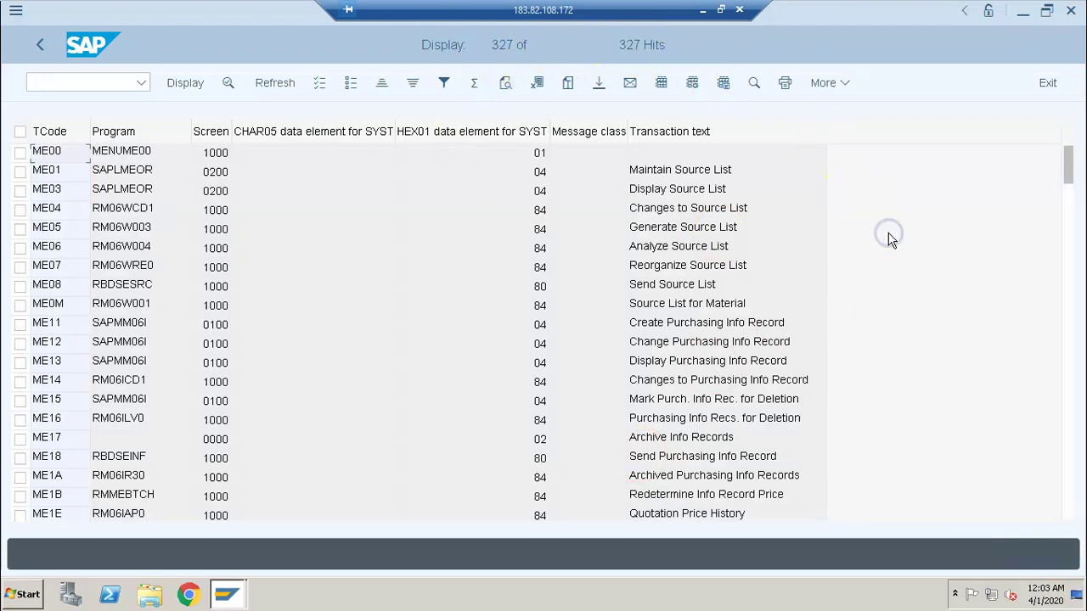
{"action": "left_click", "coordinate": [1067, 228]}
{"action": "left_click", "coordinate": [1072, 289]}
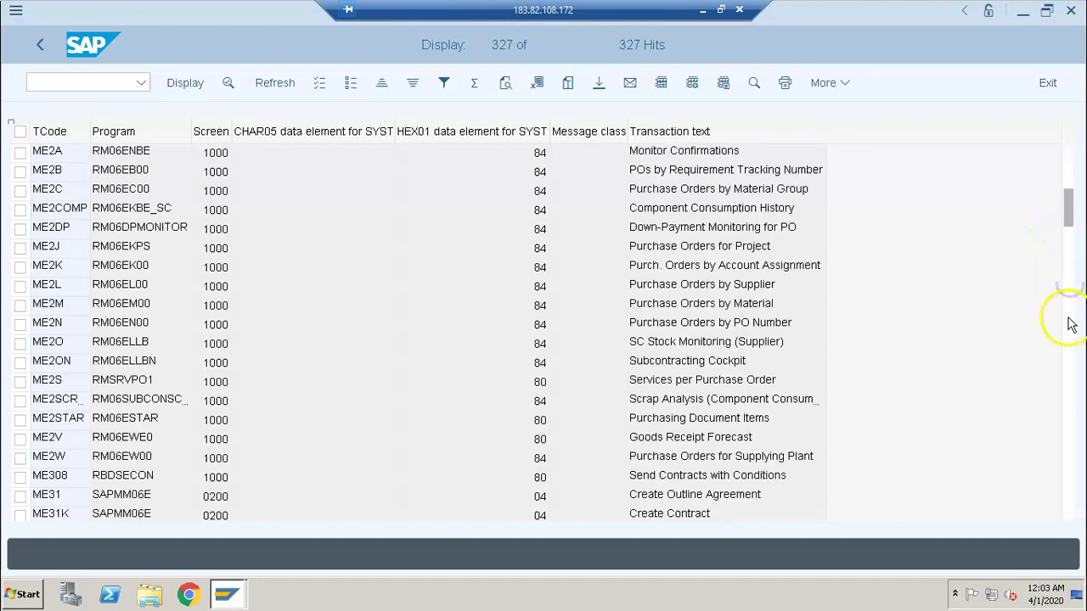
{"action": "left_click", "coordinate": [1069, 316]}
{"action": "left_click", "coordinate": [1068, 320]}
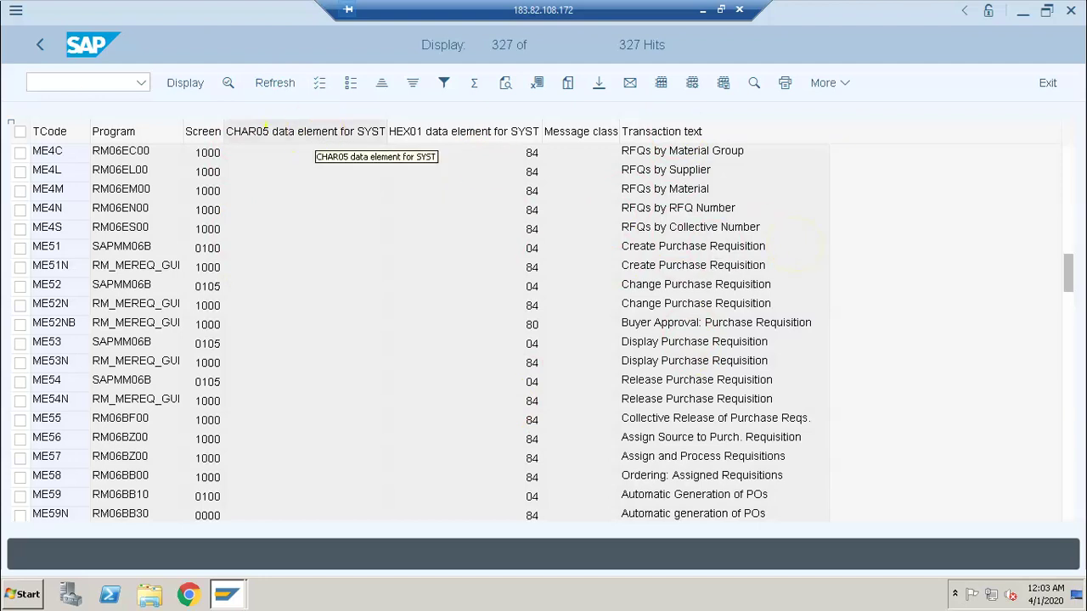
Return to the selection screen and delete the Transaction Code selection row.
{"action": "left_click", "coordinate": [39, 47]}
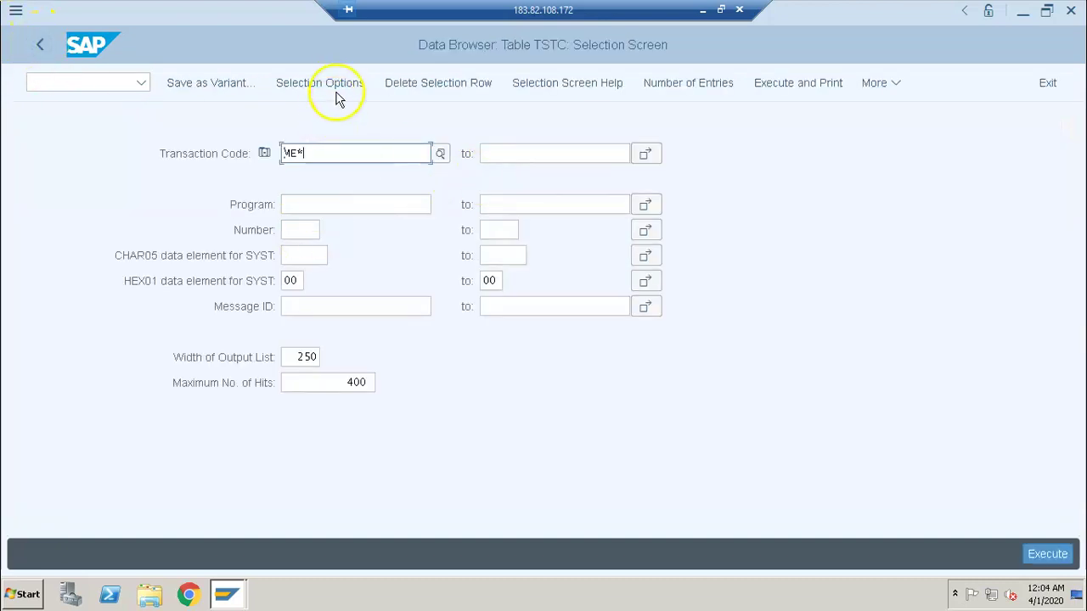
{"action": "left_click", "coordinate": [339, 90]}
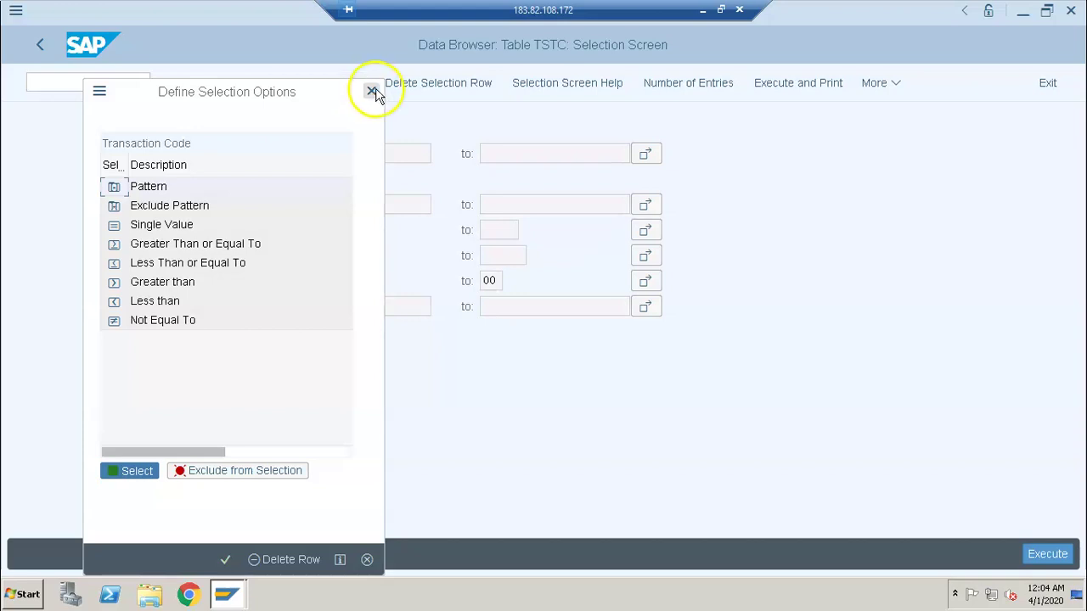
{"action": "left_click", "coordinate": [372, 90]}
{"action": "left_click", "coordinate": [422, 86]}
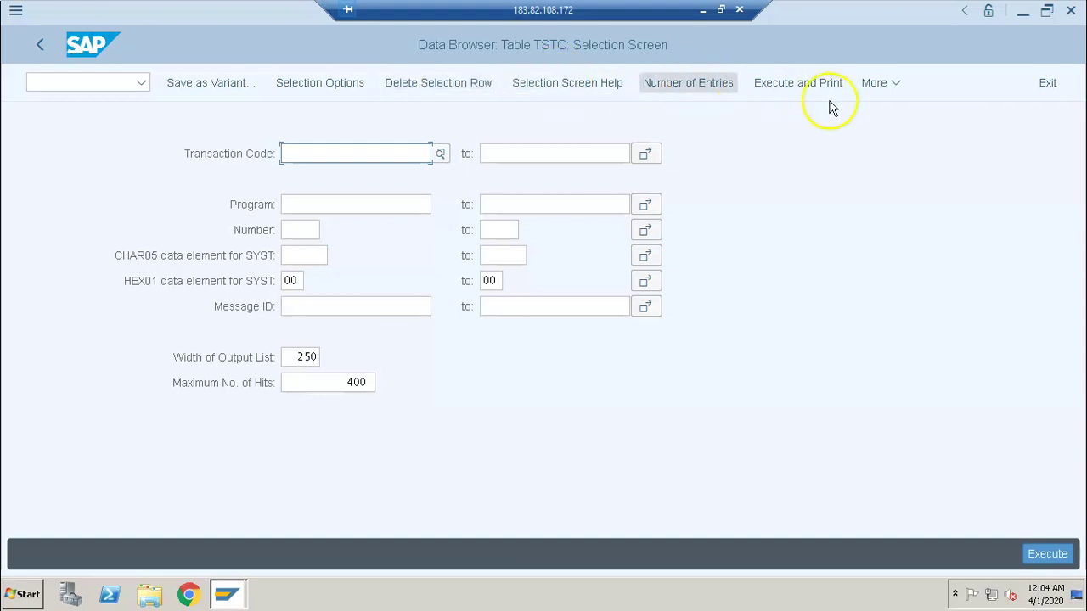
{"action": "left_click", "coordinate": [886, 87]}
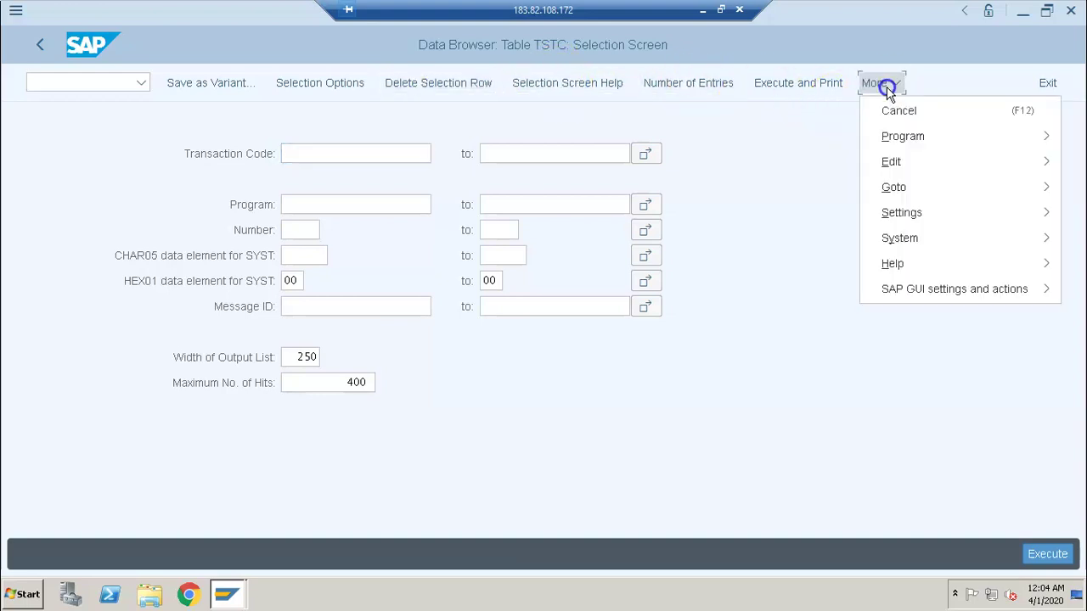
{"action": "left_click", "coordinate": [776, 177]}
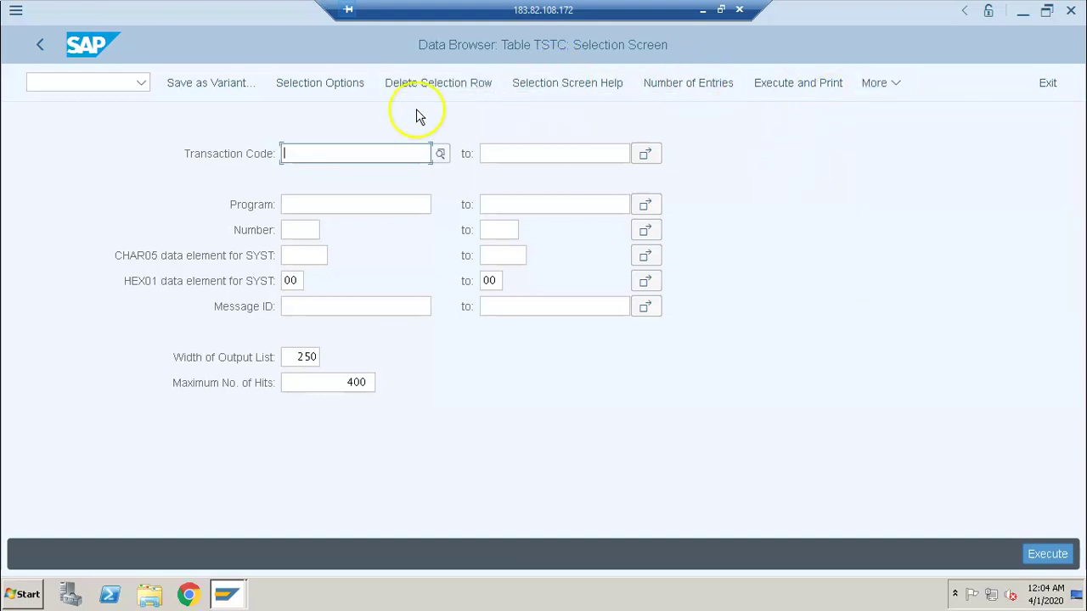
Exclude the MENUE, CINFO and ARBGB fields from the list's output columns and apply the column selection.
{"action": "left_click", "coordinate": [878, 84]}
{"action": "mouse_move", "coordinate": [900, 223]}
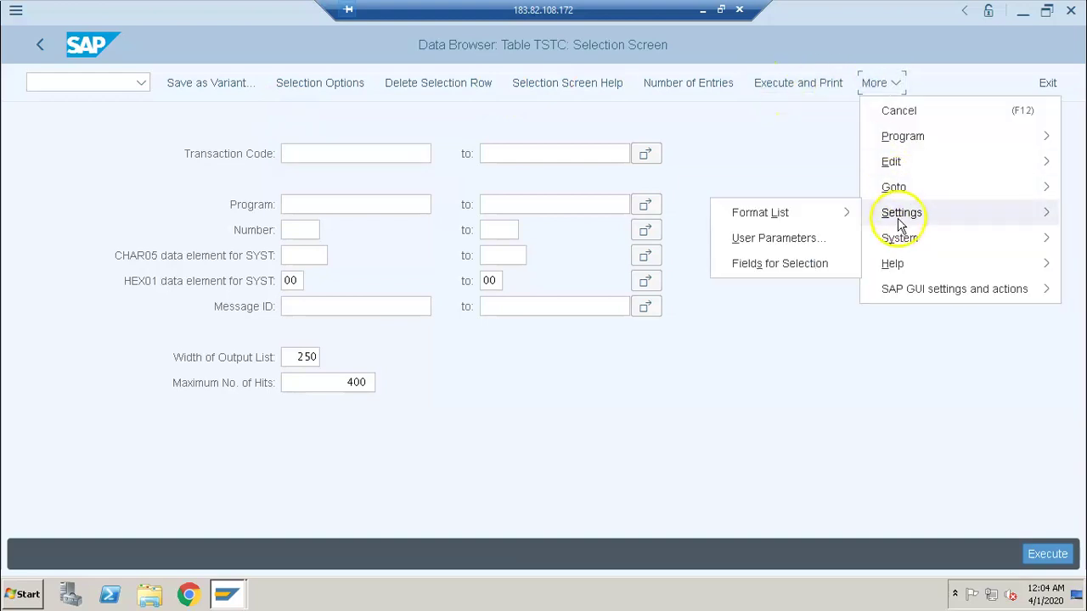
{"action": "mouse_move", "coordinate": [793, 221]}
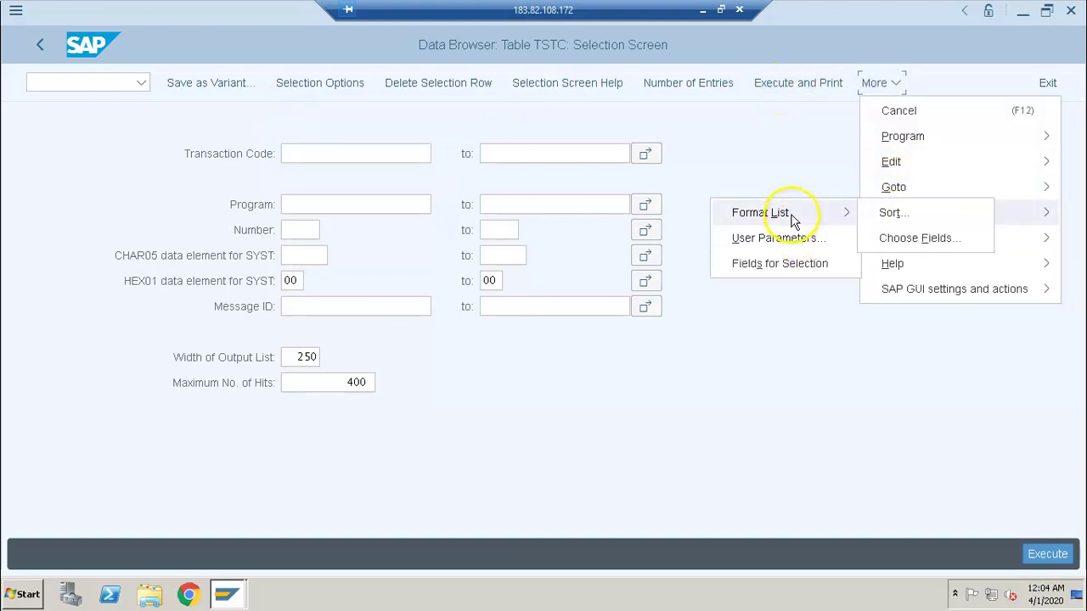
{"action": "left_click", "coordinate": [901, 241]}
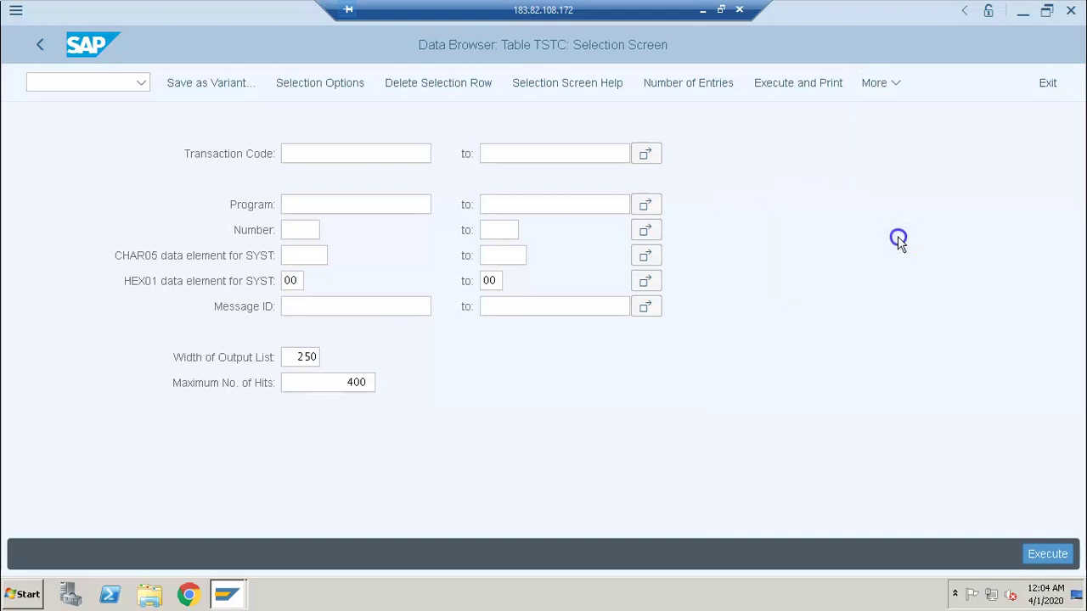
{"action": "left_click", "coordinate": [94, 290]}
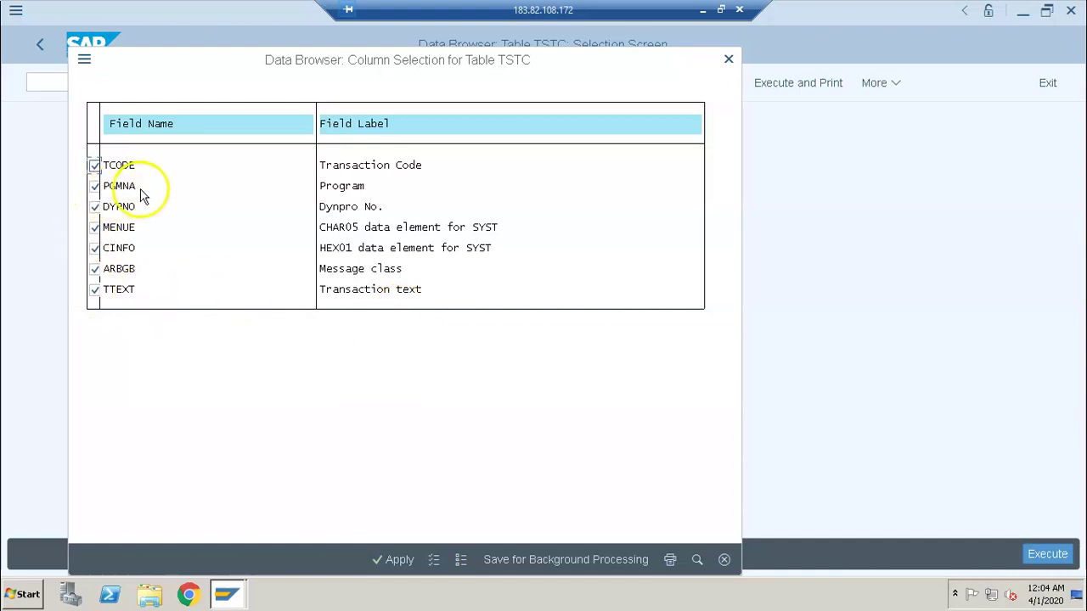
{"action": "left_click", "coordinate": [95, 228]}
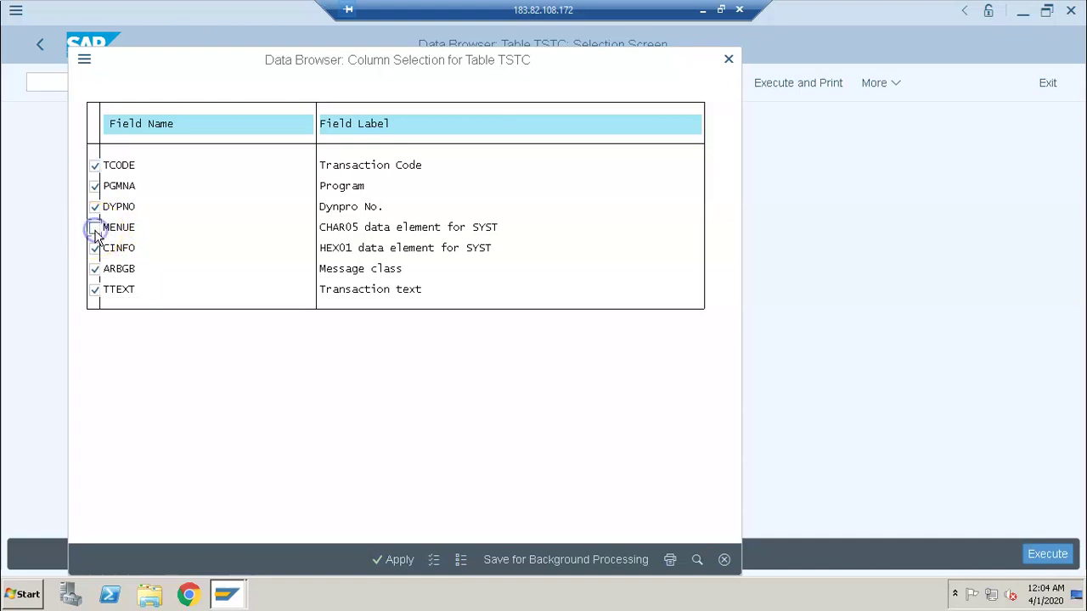
{"action": "left_click", "coordinate": [95, 249]}
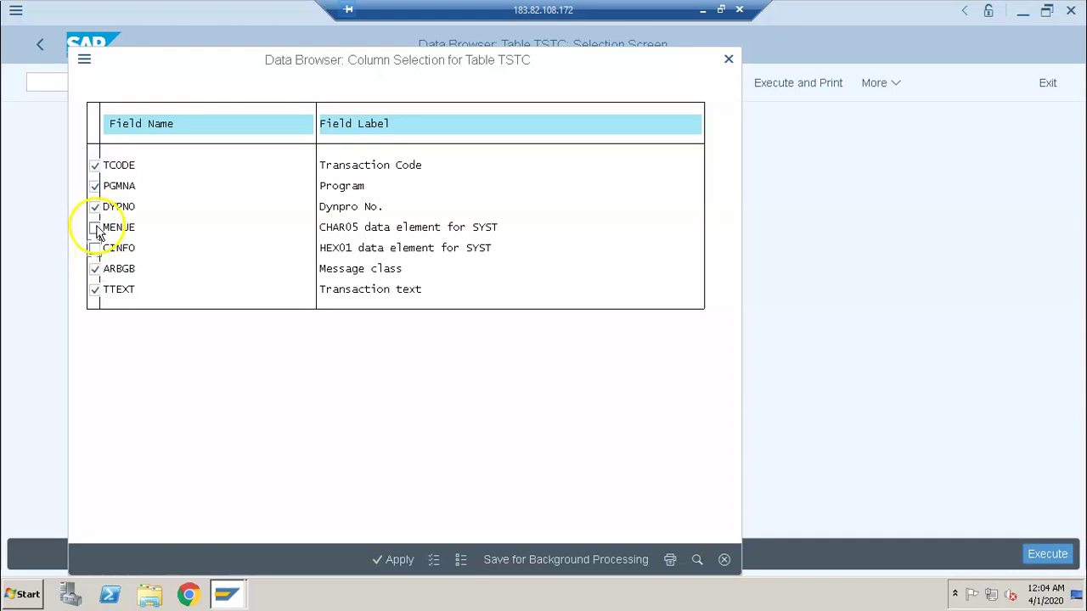
{"action": "left_click", "coordinate": [95, 269]}
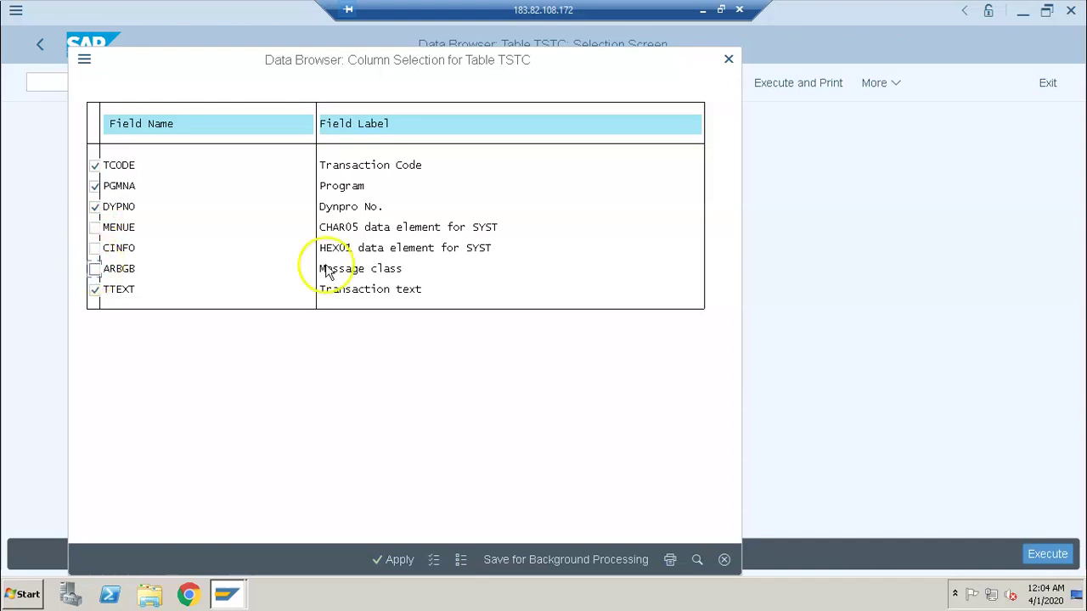
{"action": "left_click", "coordinate": [396, 560]}
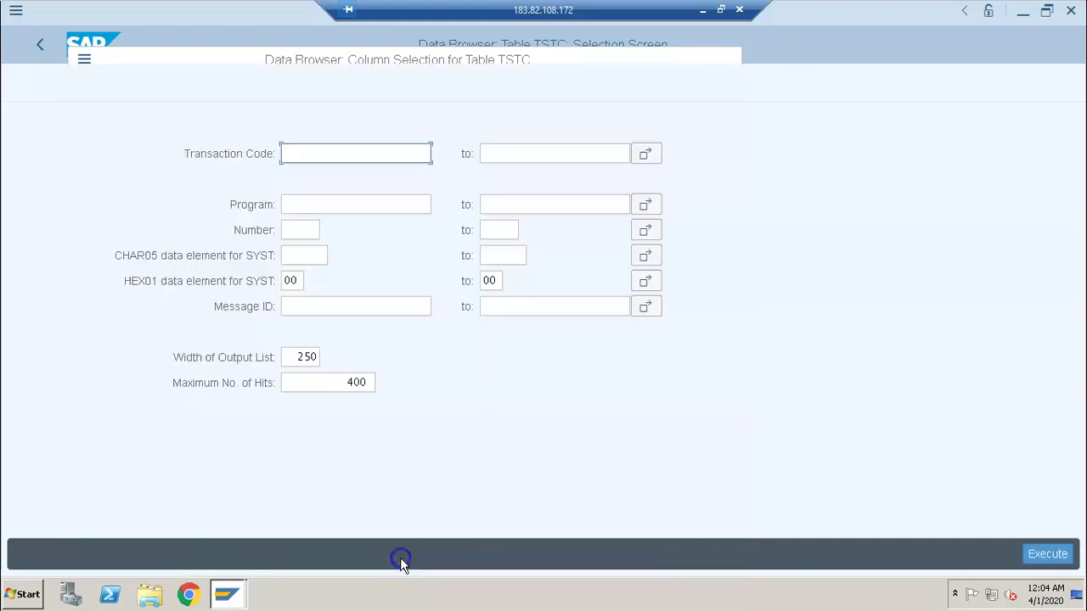
Enter ME* as the transaction code pattern and run the selection with the reduced columns.
{"action": "left_click", "coordinate": [361, 155]}
{"action": "type", "text": "ME"}
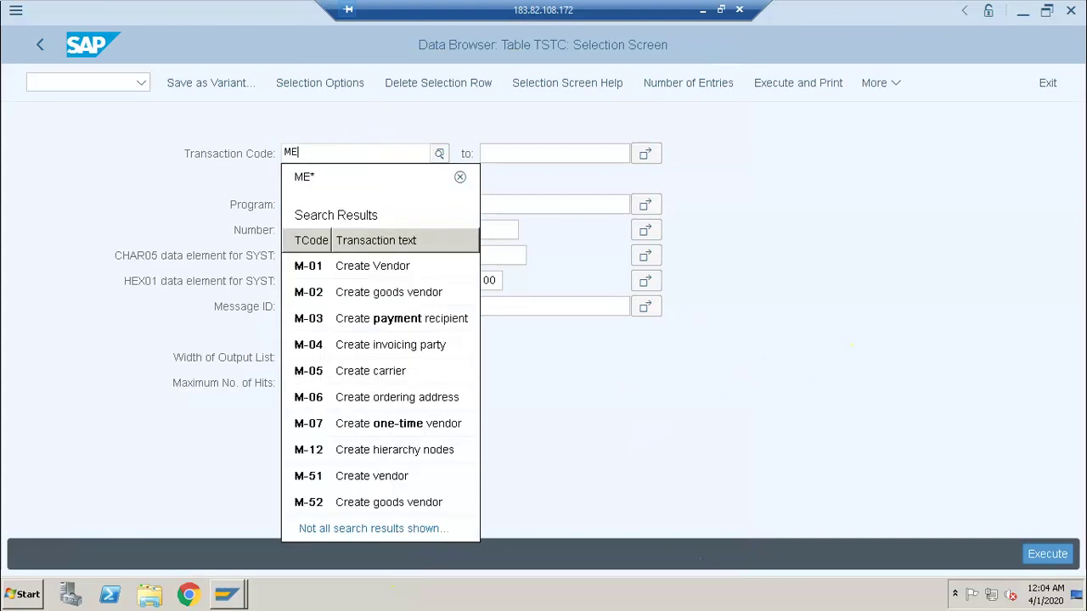
{"action": "type", "text": "*"}
{"action": "key", "text": "Escape"}
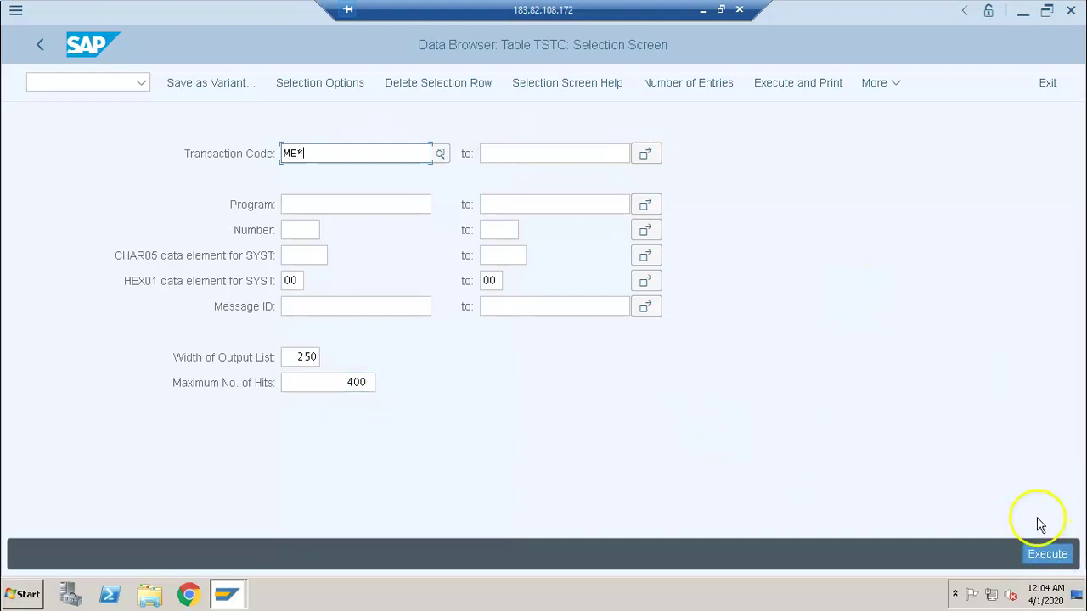
{"action": "left_click", "coordinate": [1036, 557]}
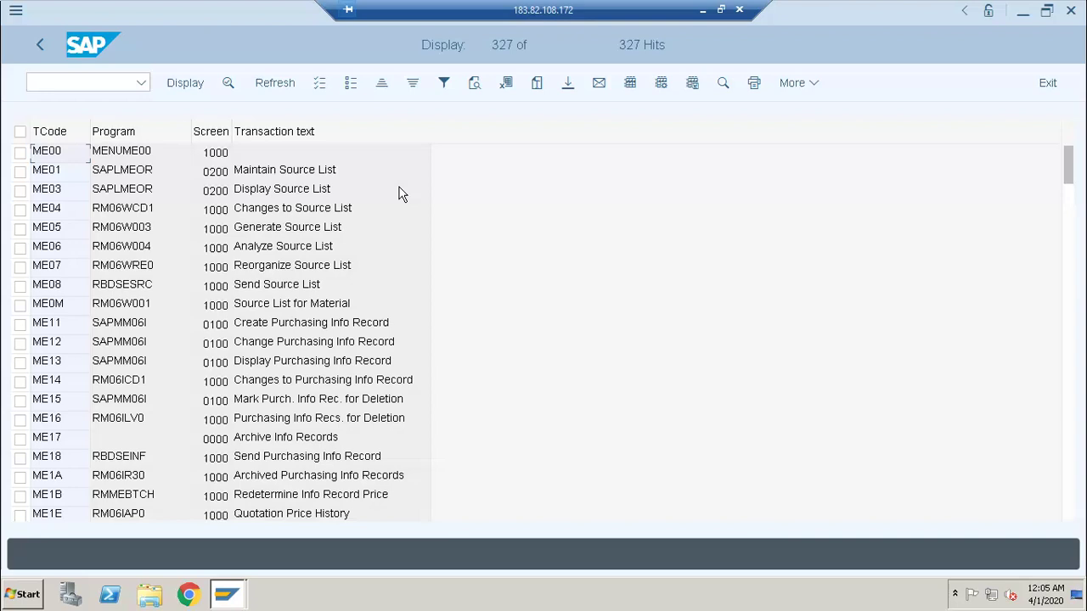
Export the list to an Excel file named MATERIAL-TCODE in Documents, granting both security permissions, and maximize the opened workbook.
{"action": "left_click", "coordinate": [572, 200]}
{"action": "left_click", "coordinate": [507, 87]}
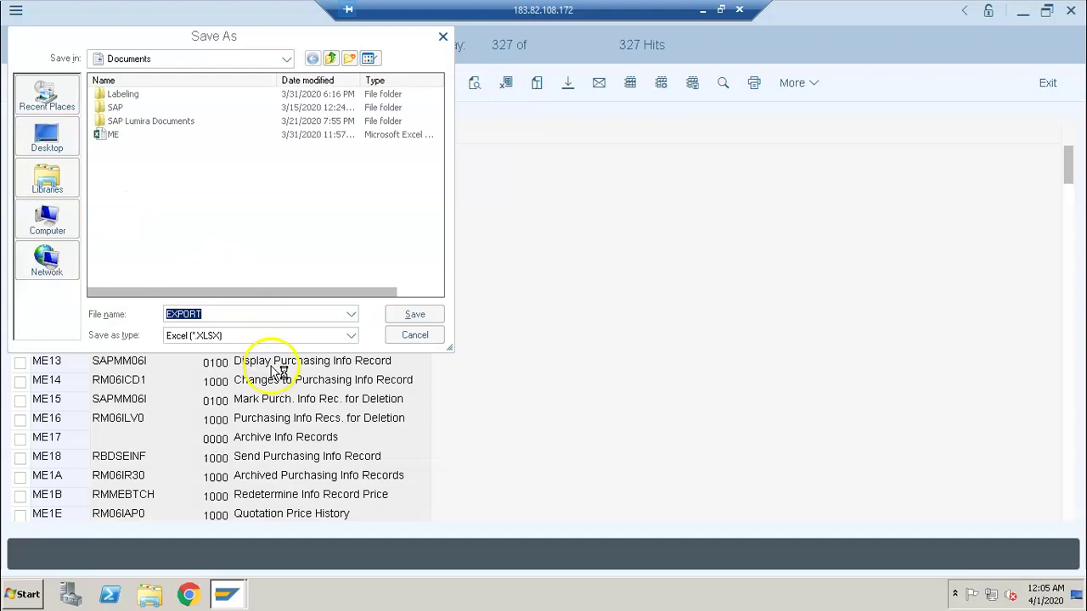
{"action": "type", "text": "MATERIAL-TCODE"}
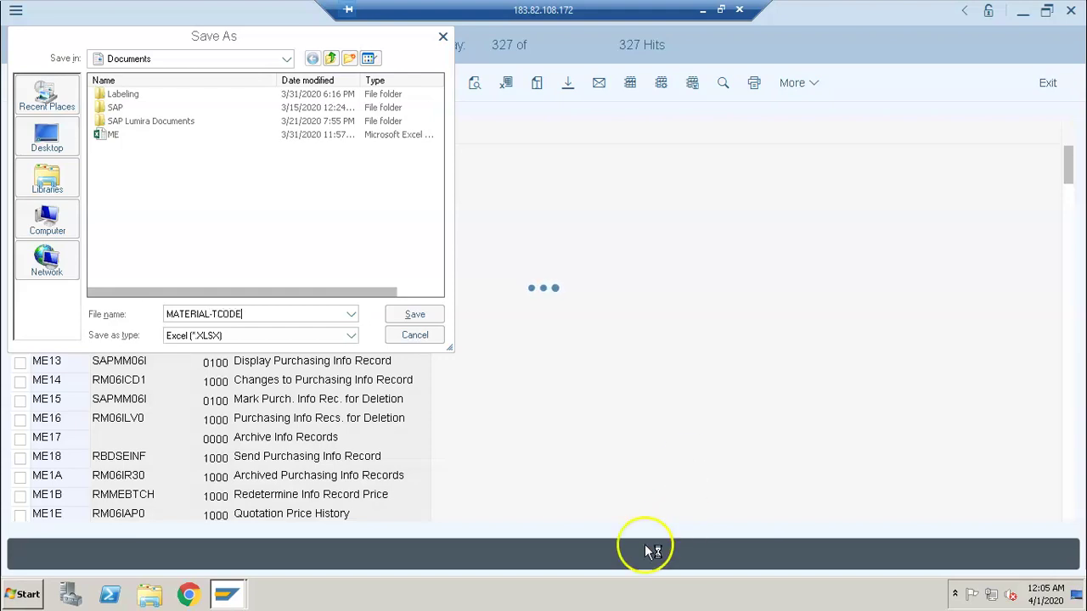
{"action": "left_click", "coordinate": [415, 314]}
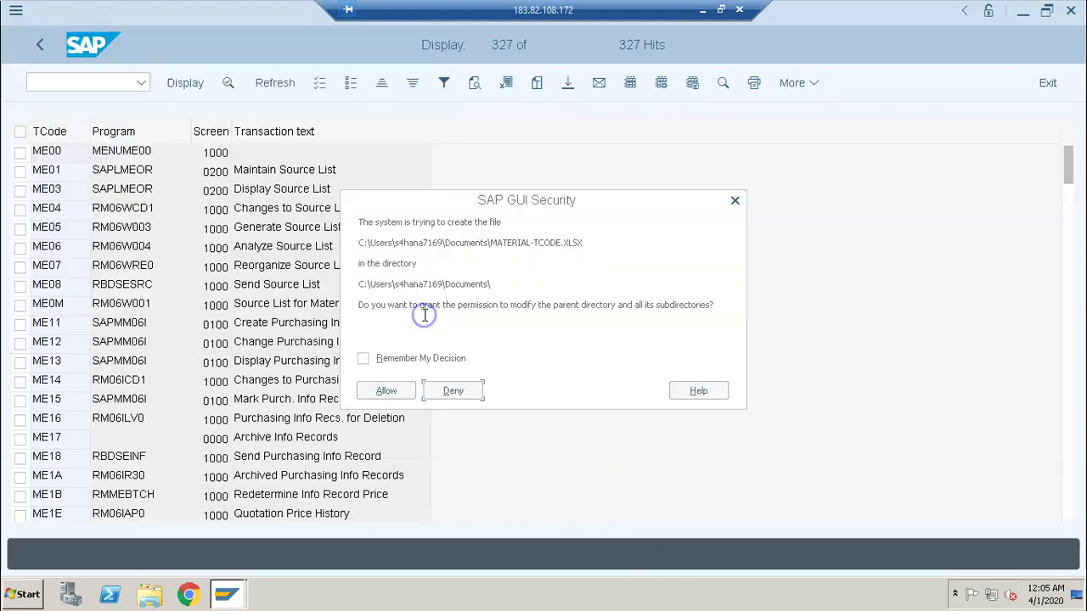
{"action": "left_click", "coordinate": [392, 391]}
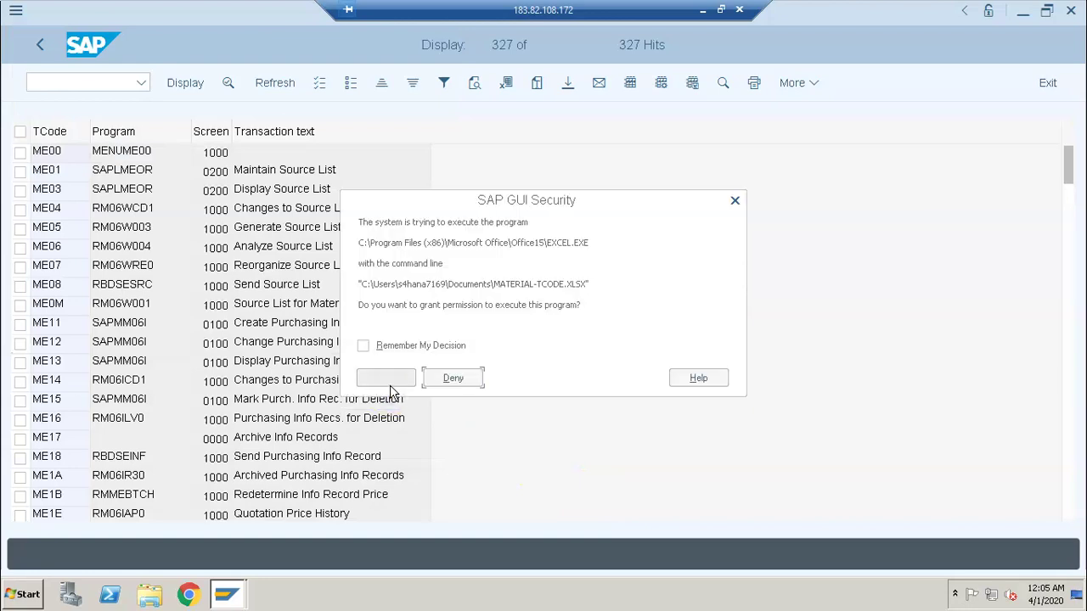
{"action": "left_click", "coordinate": [388, 379]}
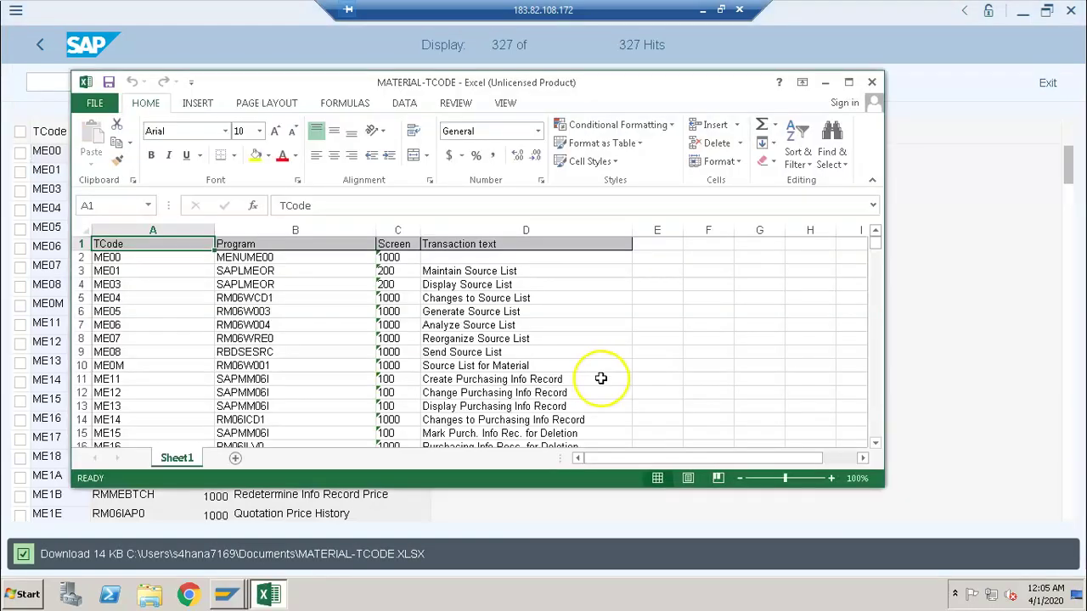
{"action": "left_click", "coordinate": [848, 82]}
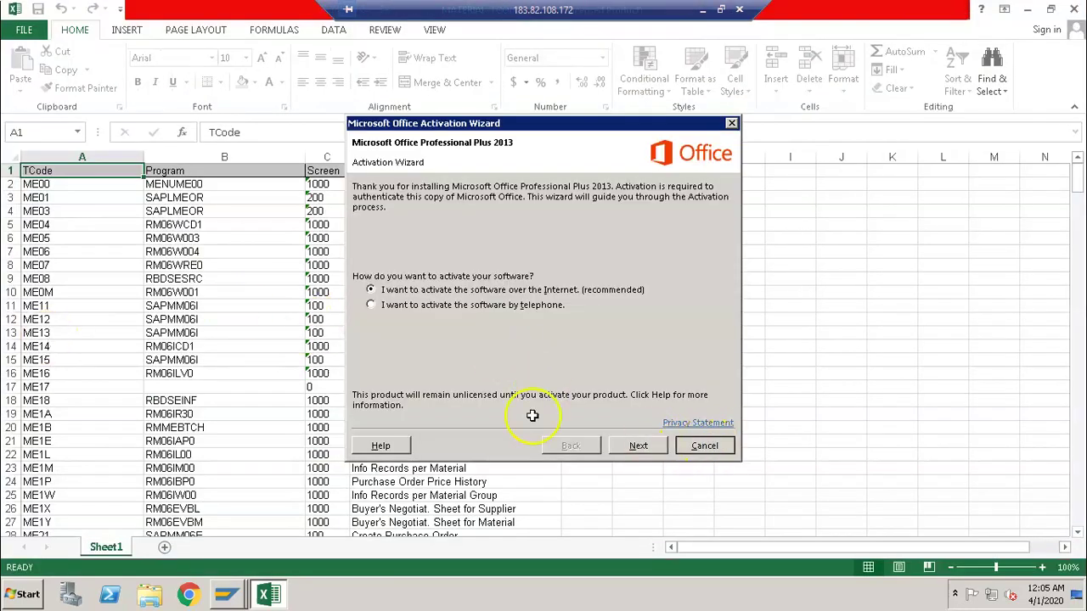
Dismiss the Office activation wizard and examine the exported transaction codes against their programs and transaction texts.
{"action": "key", "text": "Escape"}
{"action": "left_click", "coordinate": [97, 224]}
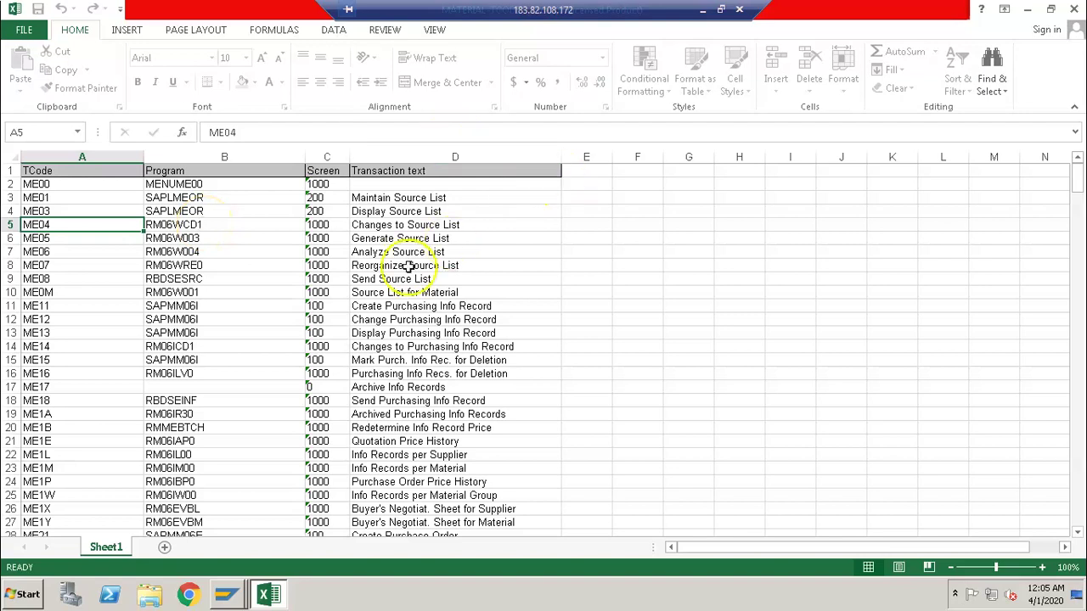
{"action": "left_click", "coordinate": [431, 237]}
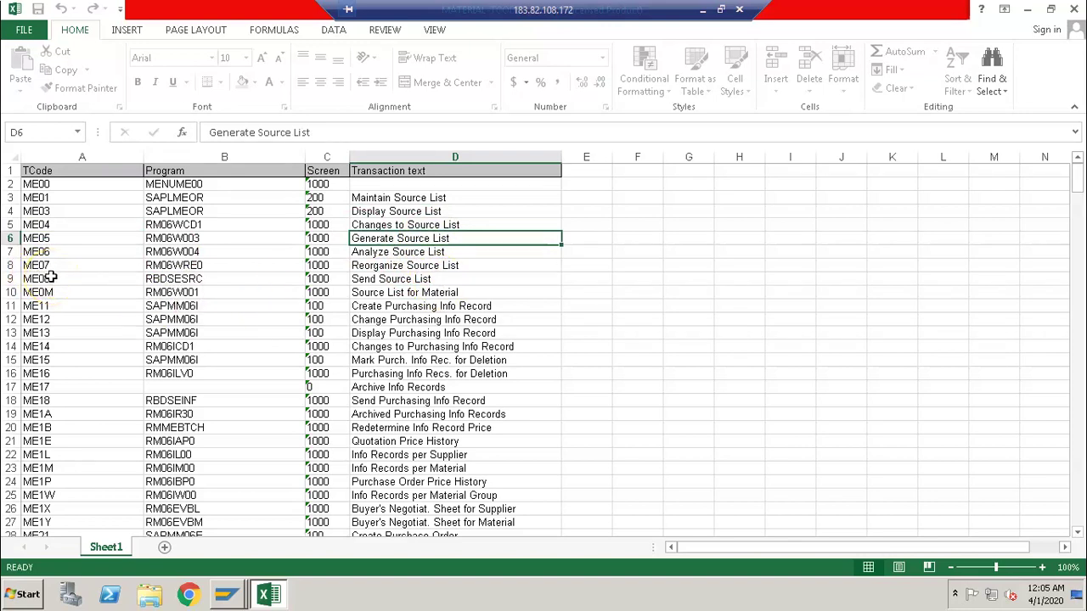
{"action": "left_click", "coordinate": [445, 347]}
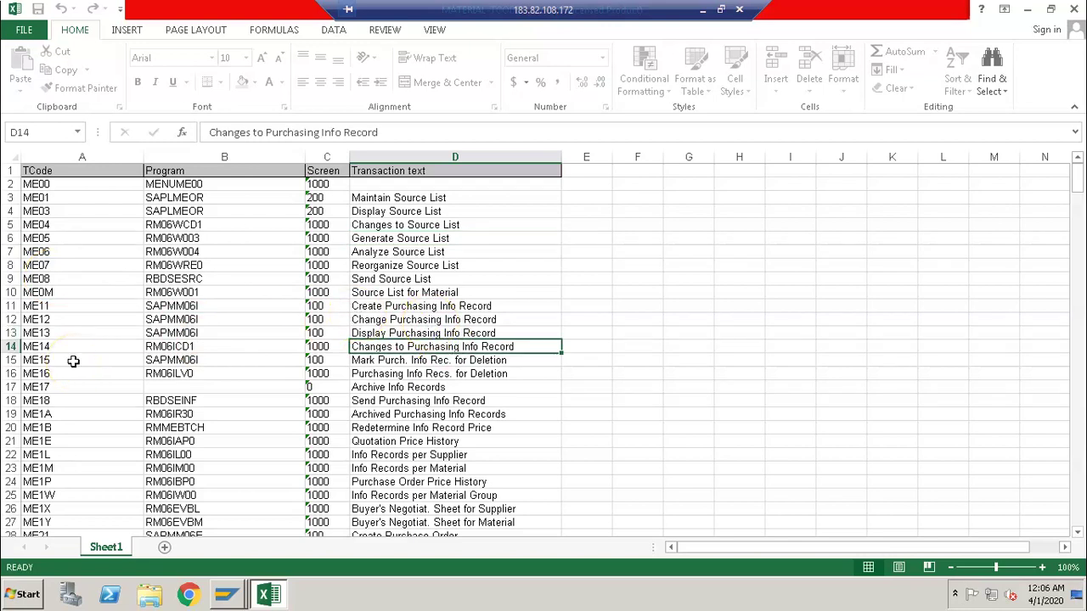
{"action": "left_click", "coordinate": [64, 309]}
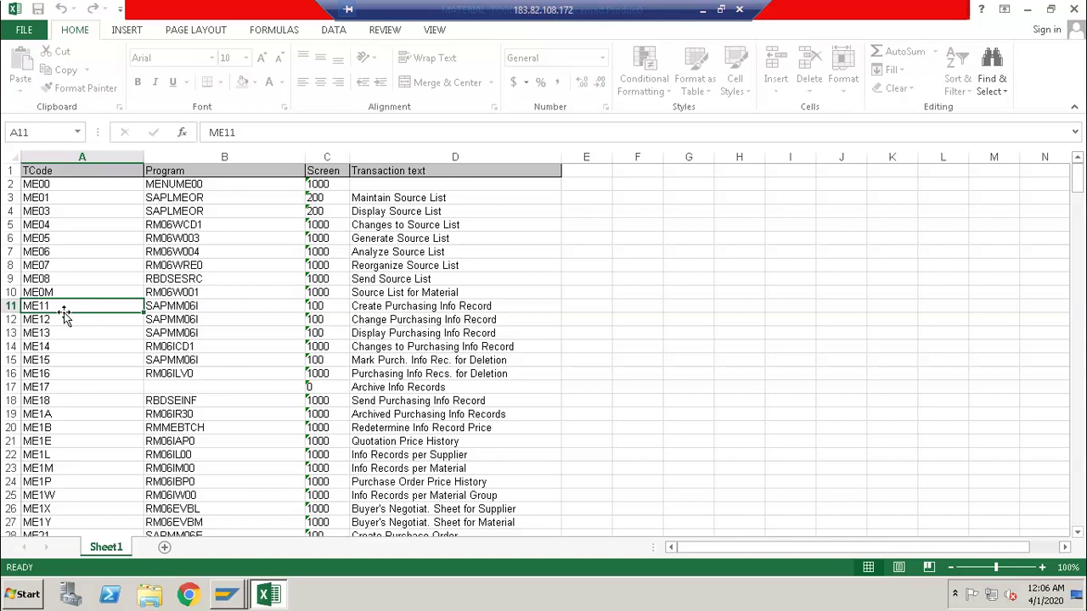
{"action": "left_click", "coordinate": [217, 508]}
{"action": "left_click", "coordinate": [397, 482]}
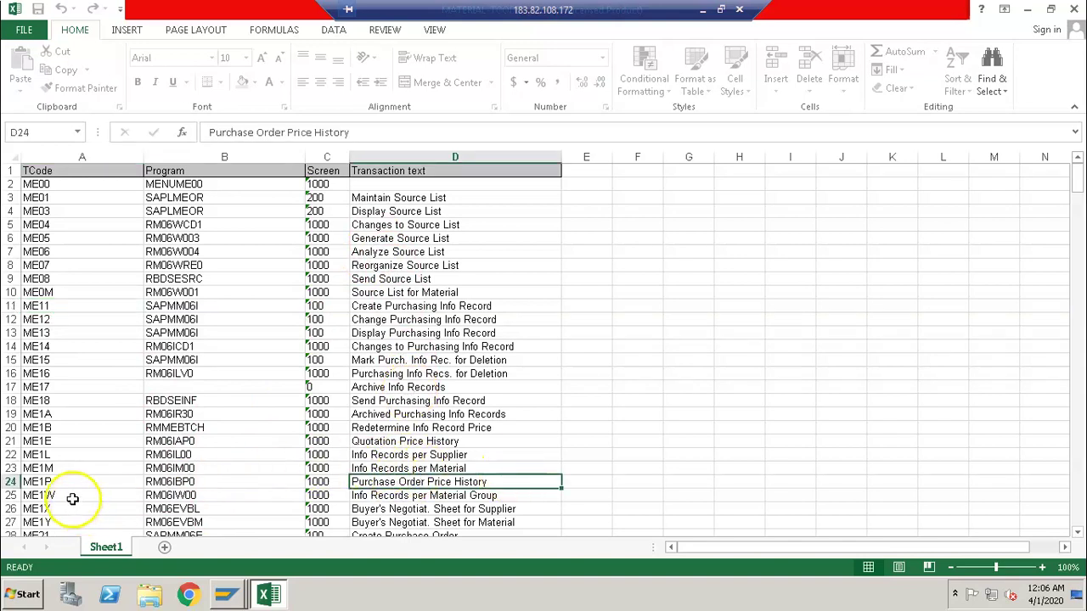
{"action": "left_click", "coordinate": [70, 483]}
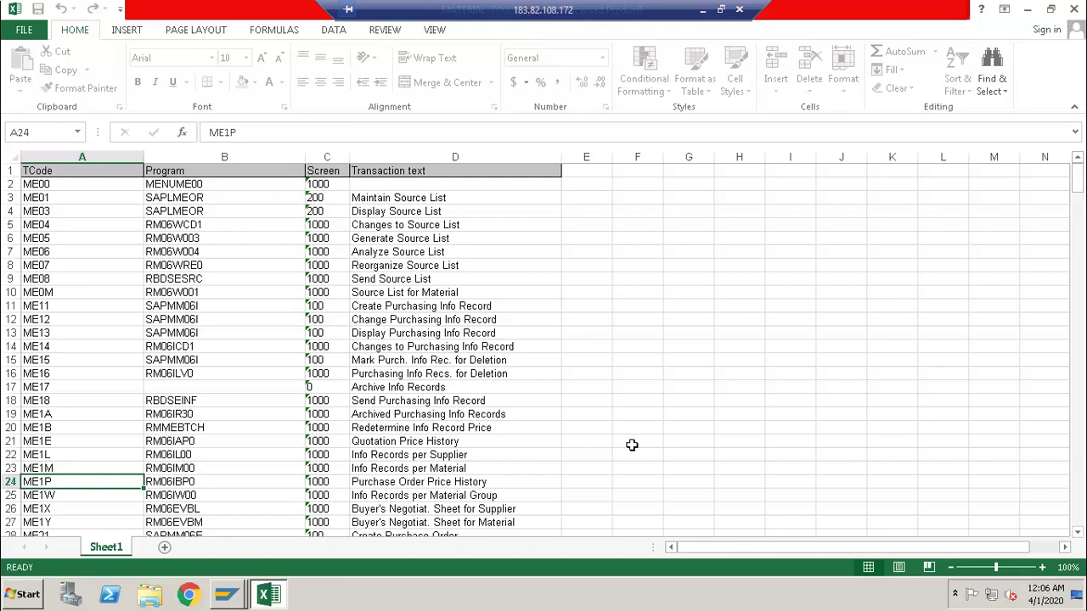
Close the exported workbook and switch from the remote session to Document2 in Word.
{"action": "left_click", "coordinate": [1070, 10]}
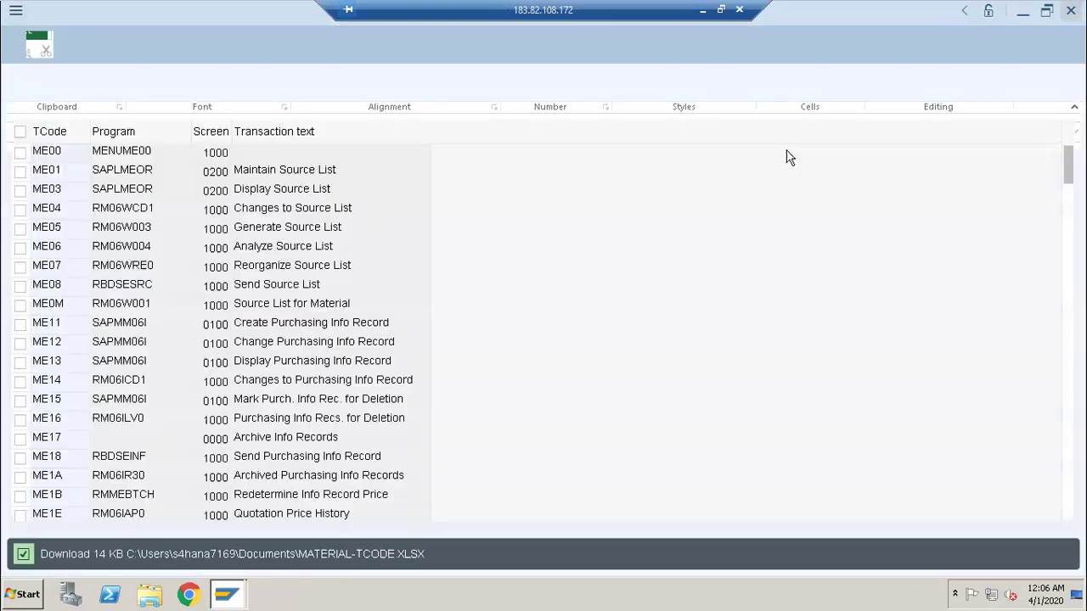
{"action": "left_click", "coordinate": [703, 10]}
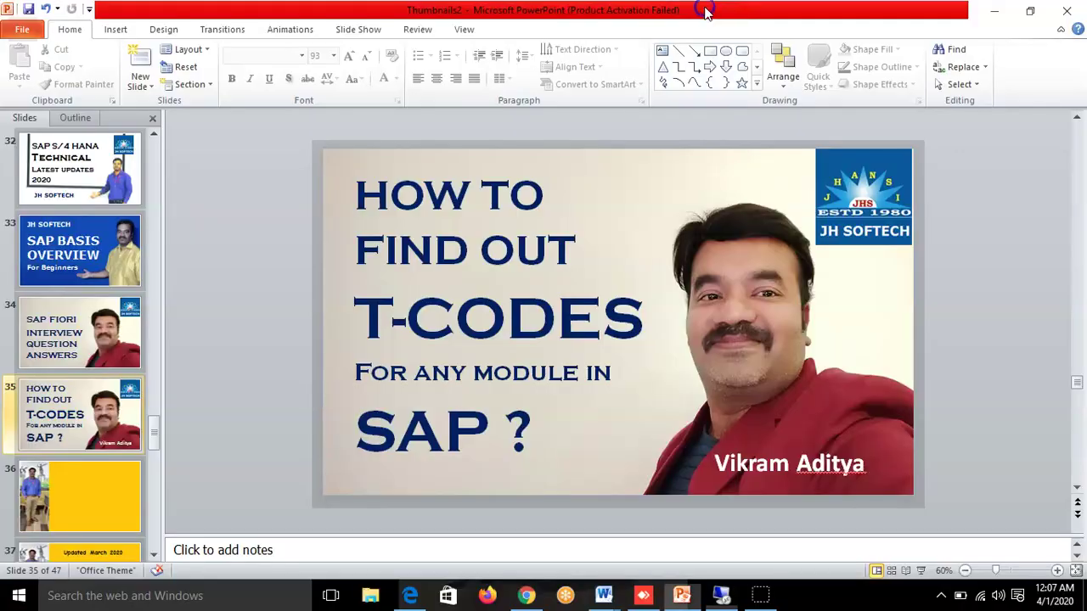
{"action": "mouse_move", "coordinate": [604, 599]}
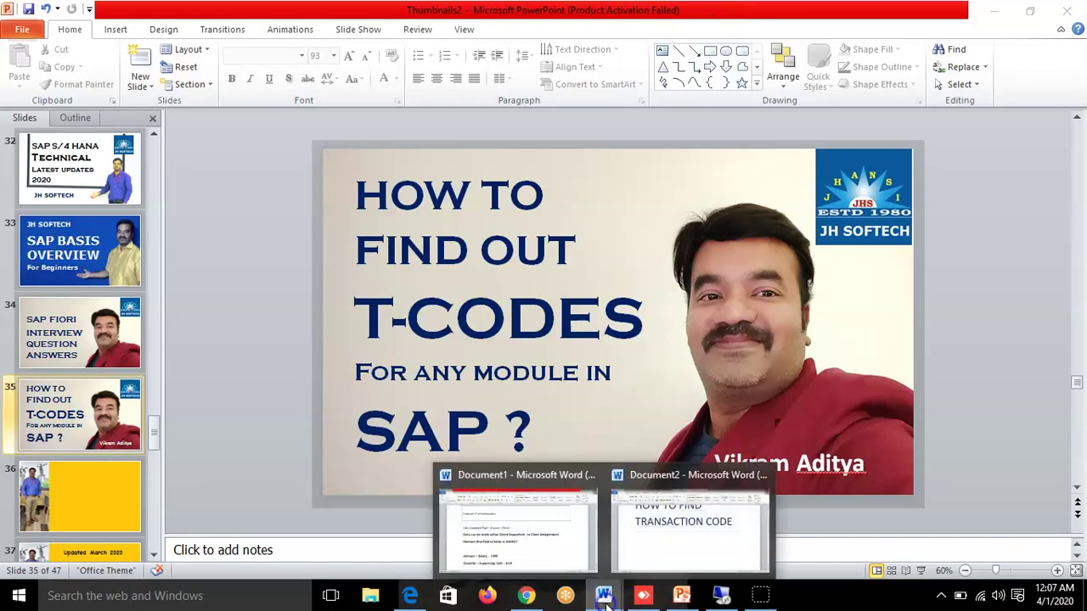
{"action": "left_click", "coordinate": [681, 543]}
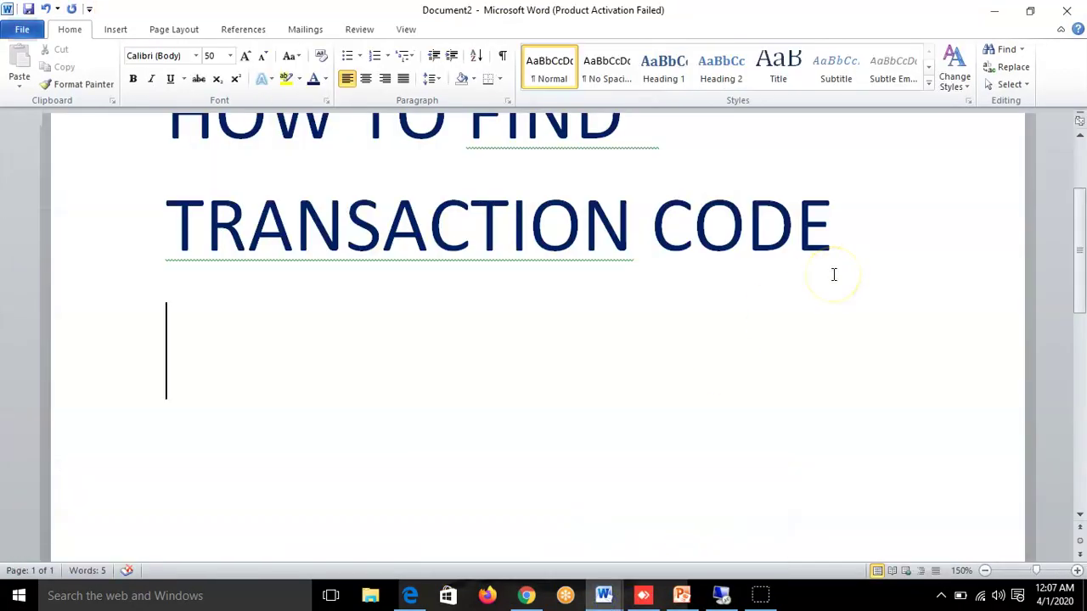
Add the line "SE16 – TSTC – enter" below the heading HOW TO FIND TRANSACTION CODE.
{"action": "key", "text": "Return"}
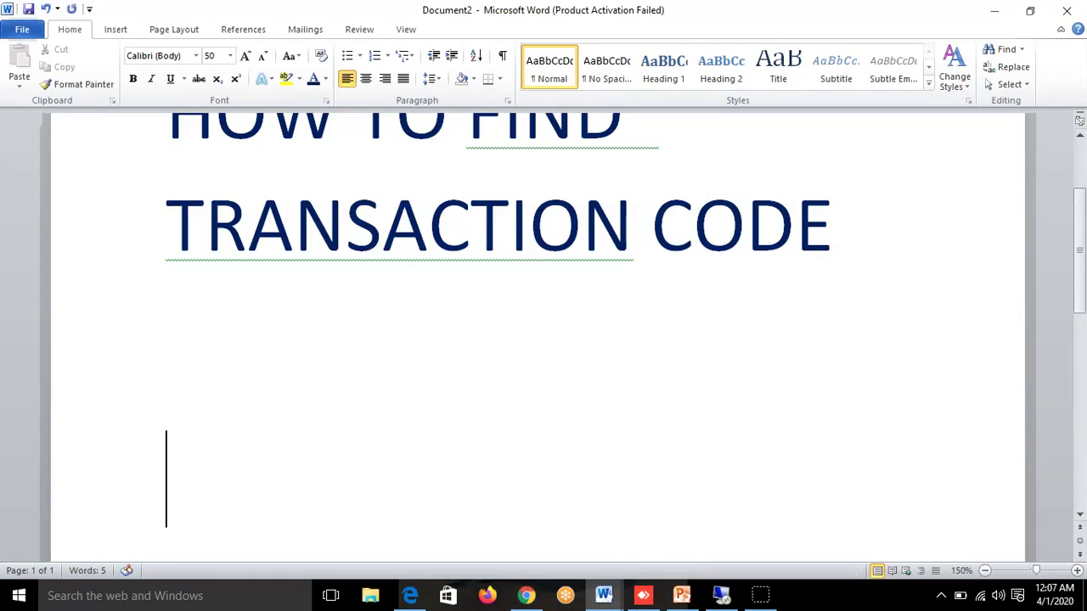
{"action": "key", "text": "Up"}
{"action": "key", "text": "Up"}
{"action": "key", "text": "Up"}
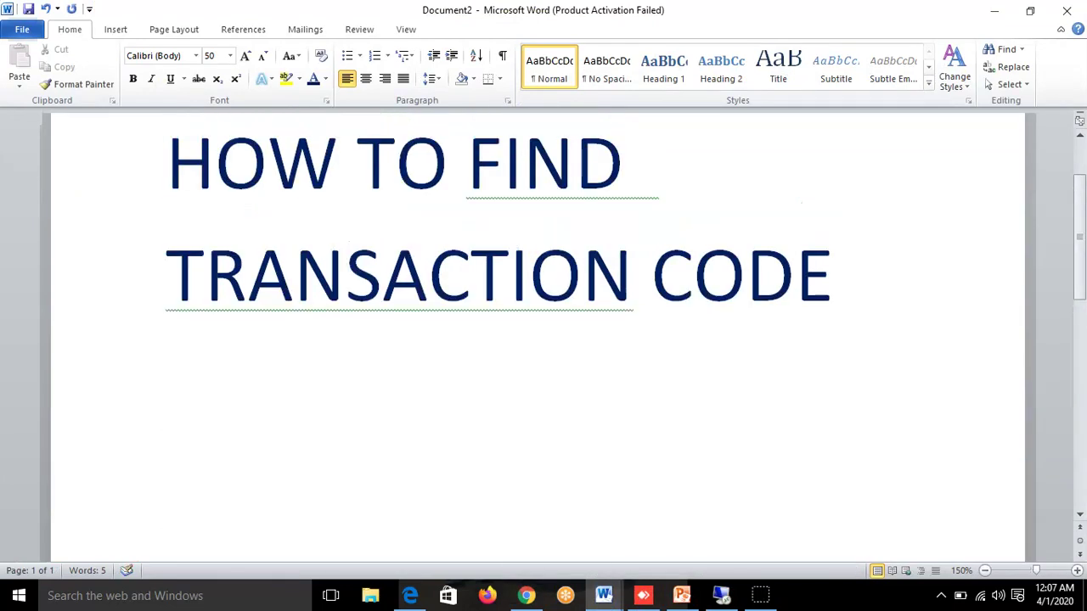
{"action": "key", "text": "Down"}
{"action": "type", "text": "SE1"}
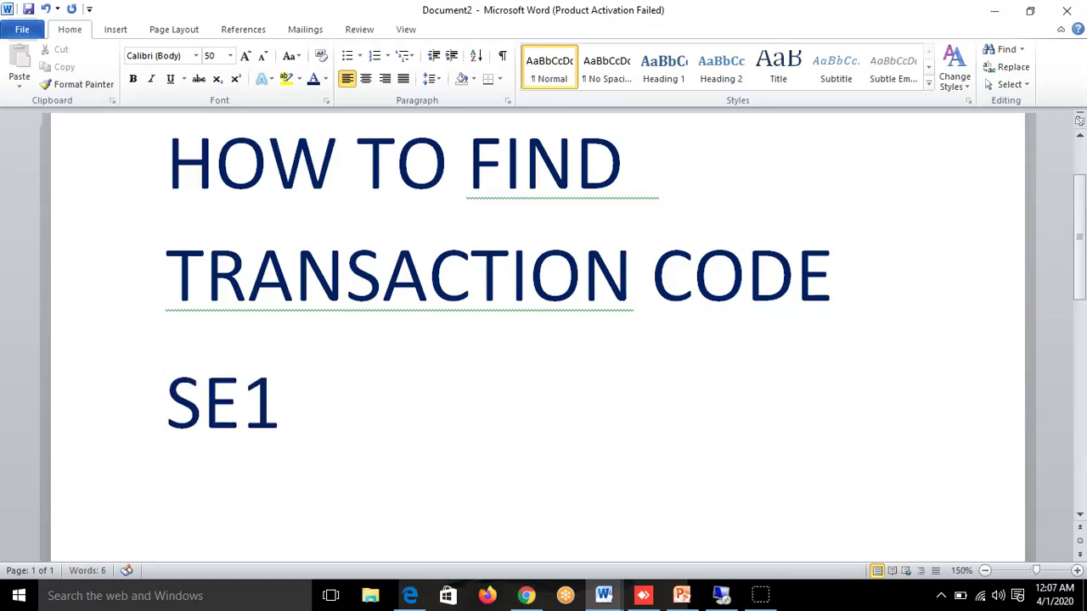
{"action": "type", "text": "6 - "}
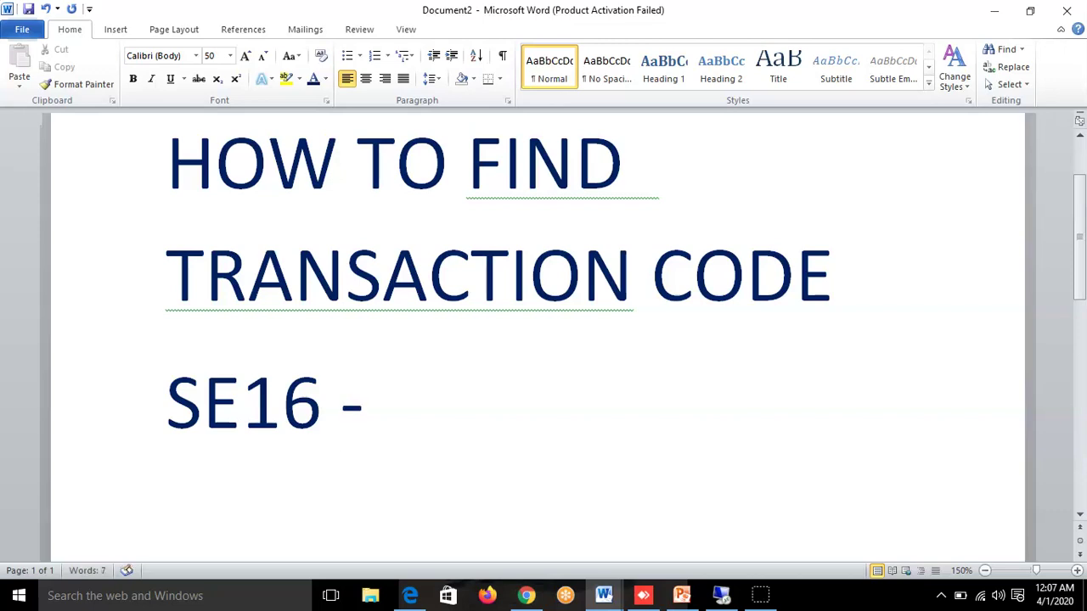
{"action": "type", "text": "TST"}
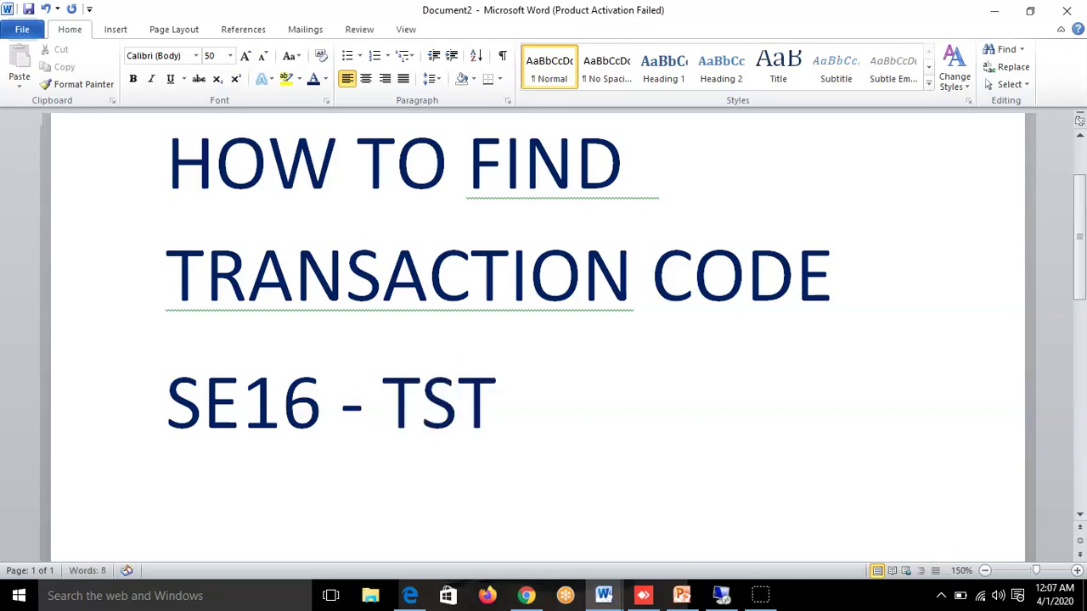
{"action": "type", "text": "C - "}
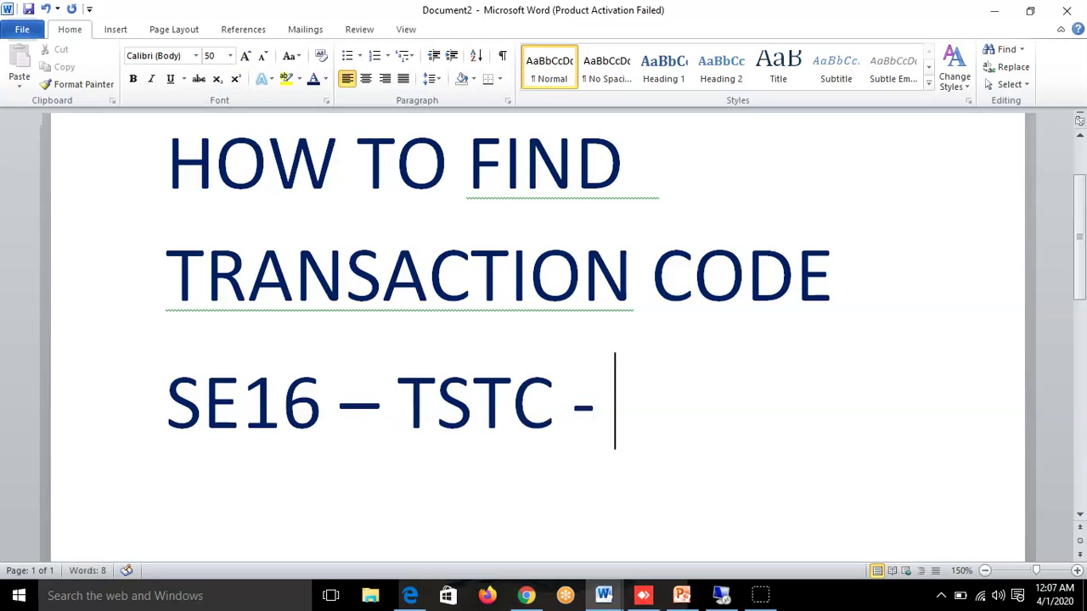
{"action": "type", "text": "enter"}
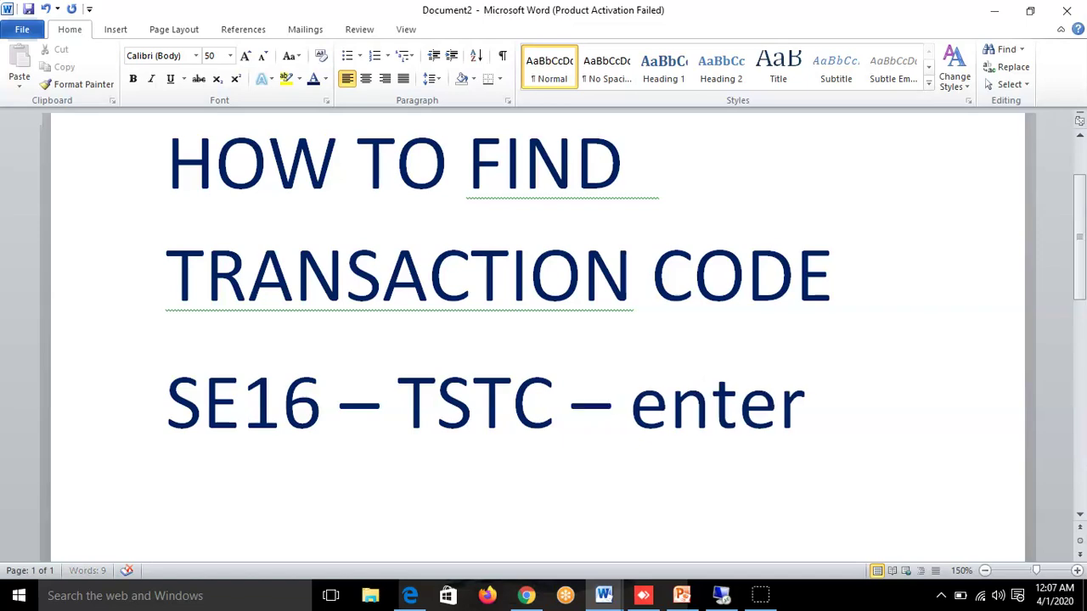
Add the search patterns ME* and MM* on separate lines below the SE16 line.
{"action": "key", "text": "Return"}
{"action": "type", "text": "ME"}
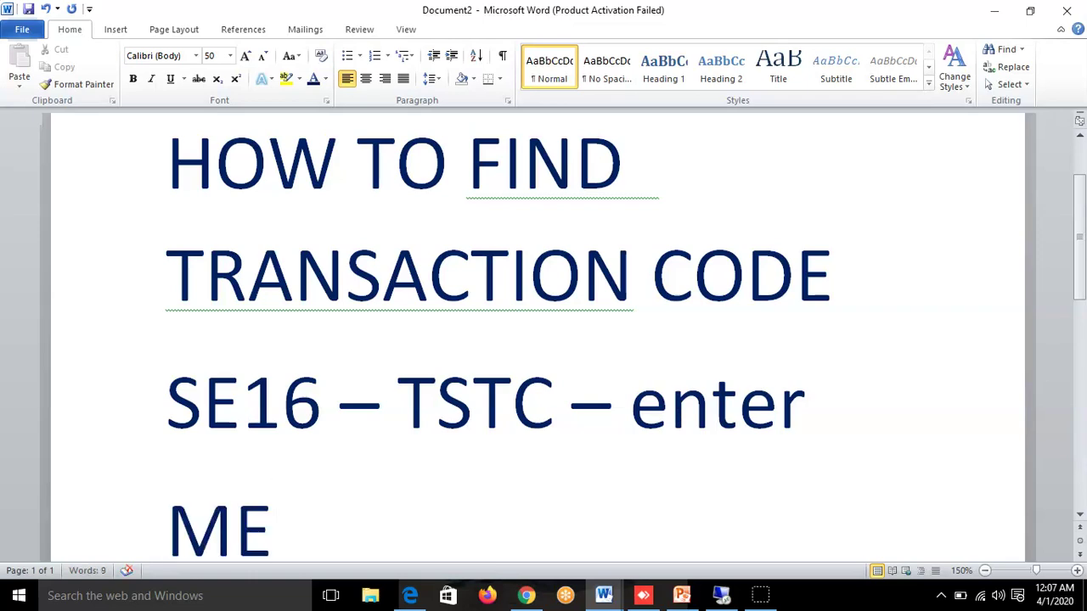
{"action": "type", "text": "*"}
{"action": "key", "text": "Return"}
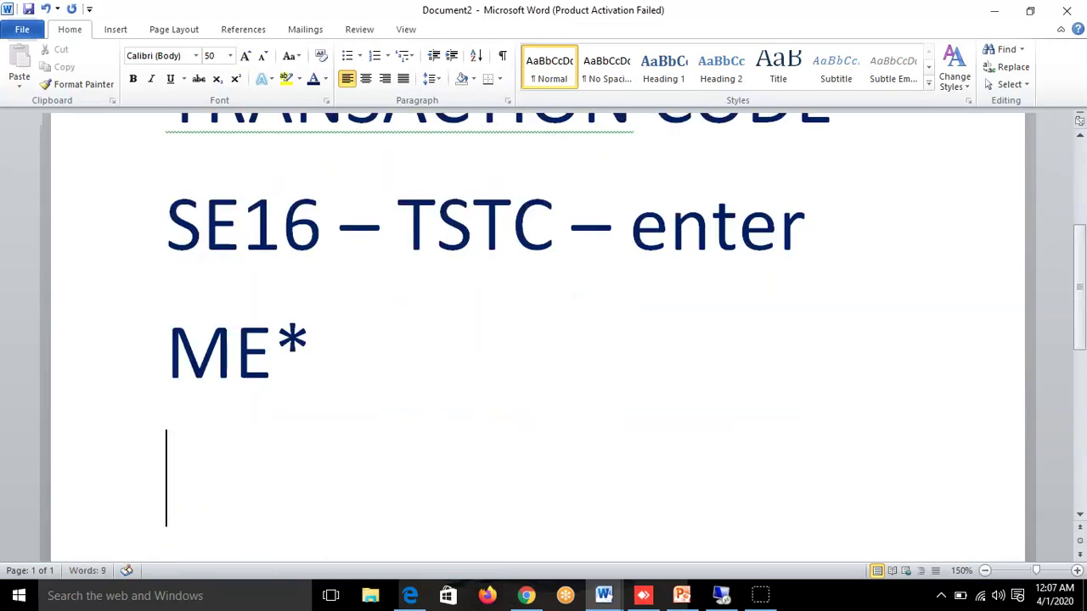
{"action": "type", "text": "MM"}
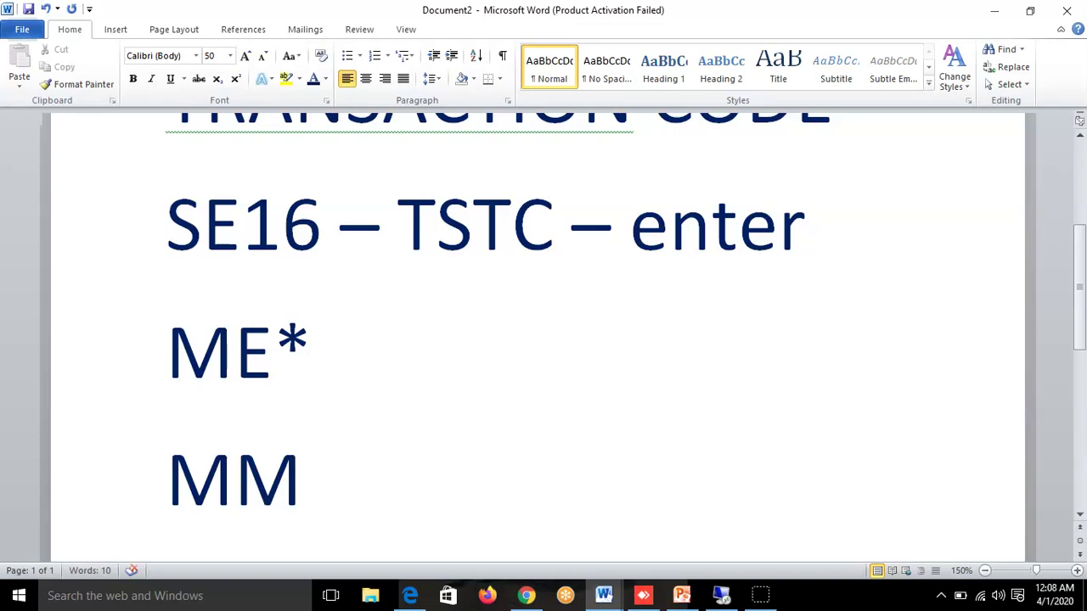
{"action": "type", "text": "*"}
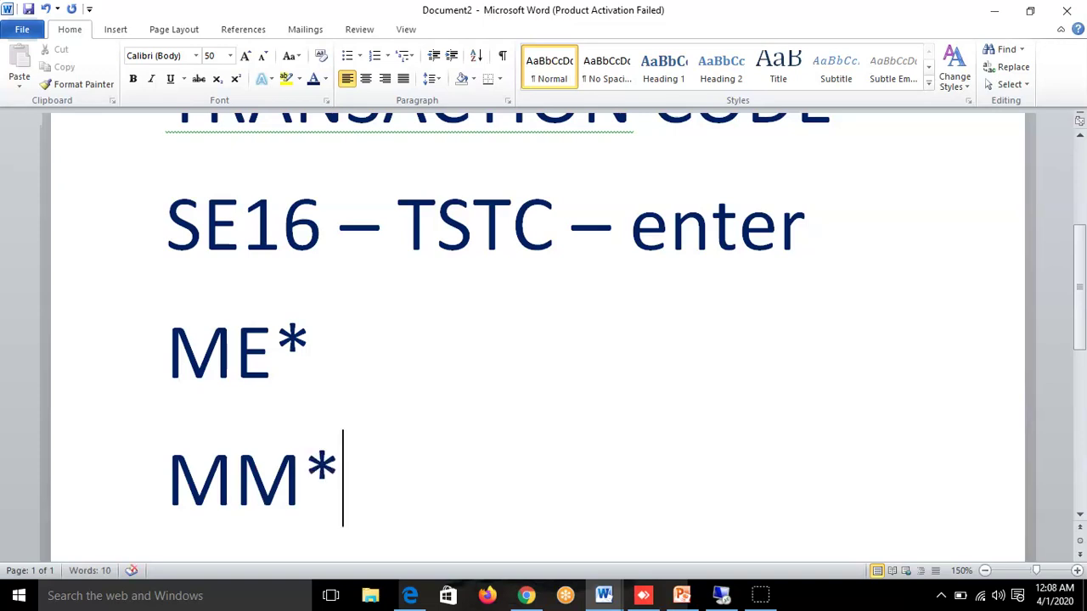
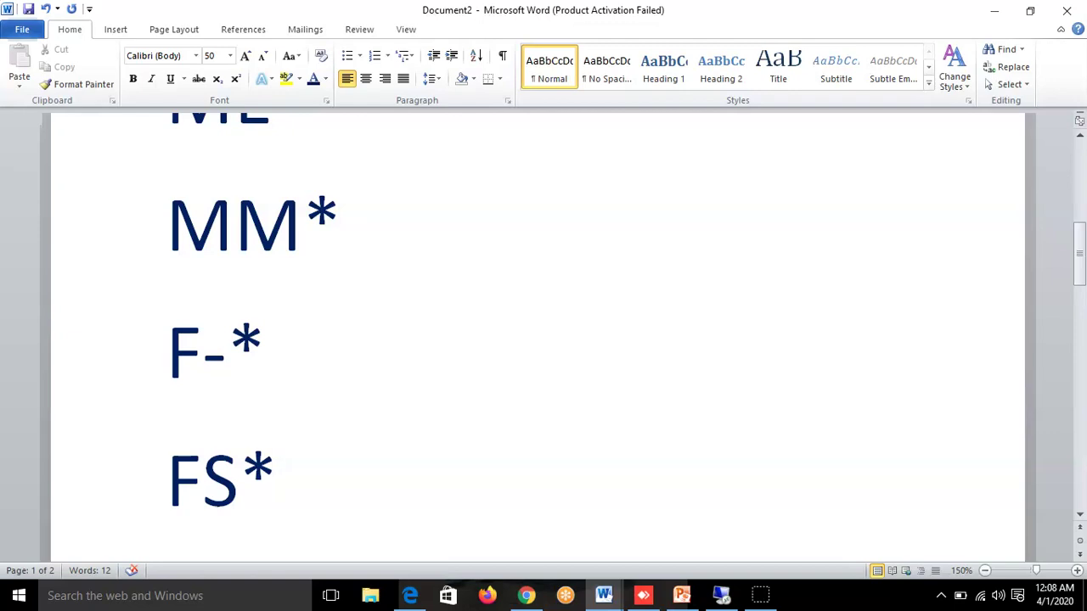
Start a new line below FS* and look back over the listed code patterns up to ME*.
{"action": "key", "text": "Return"}
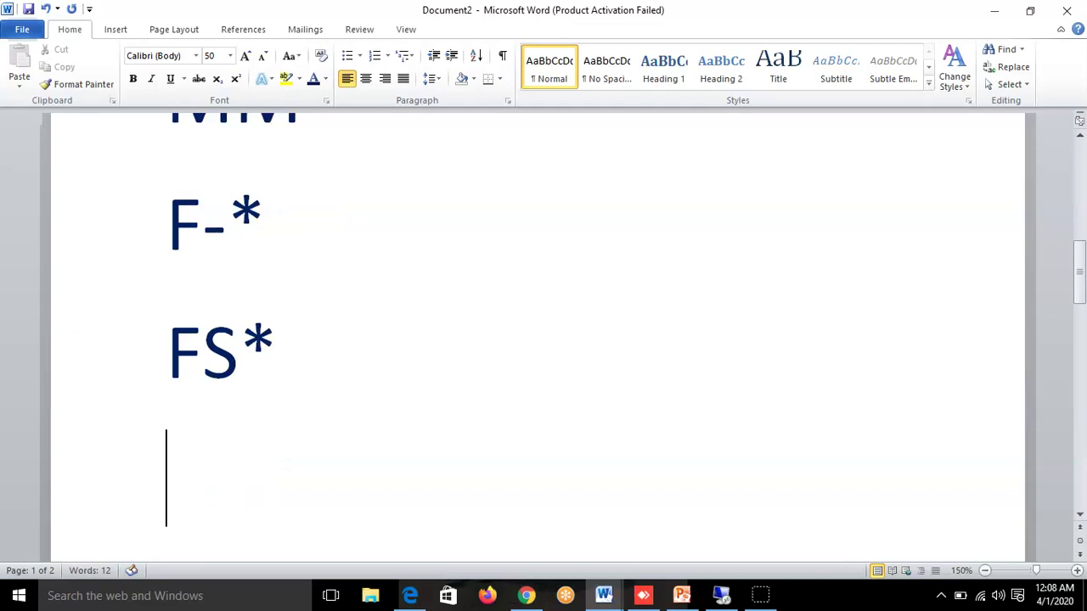
{"action": "key", "text": "Up"}
{"action": "key", "text": "Up"}
{"action": "key", "text": "Up"}
{"action": "key", "text": "Up"}
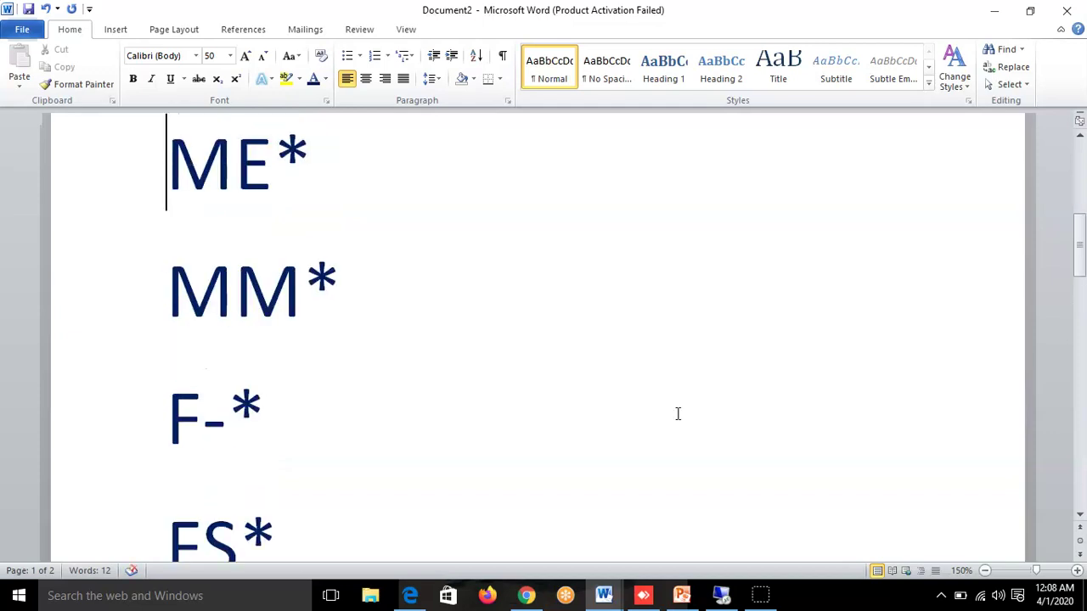
{"action": "key", "text": "Down"}
{"action": "key", "text": "Down"}
{"action": "key", "text": "Down"}
{"action": "key", "text": "Down"}
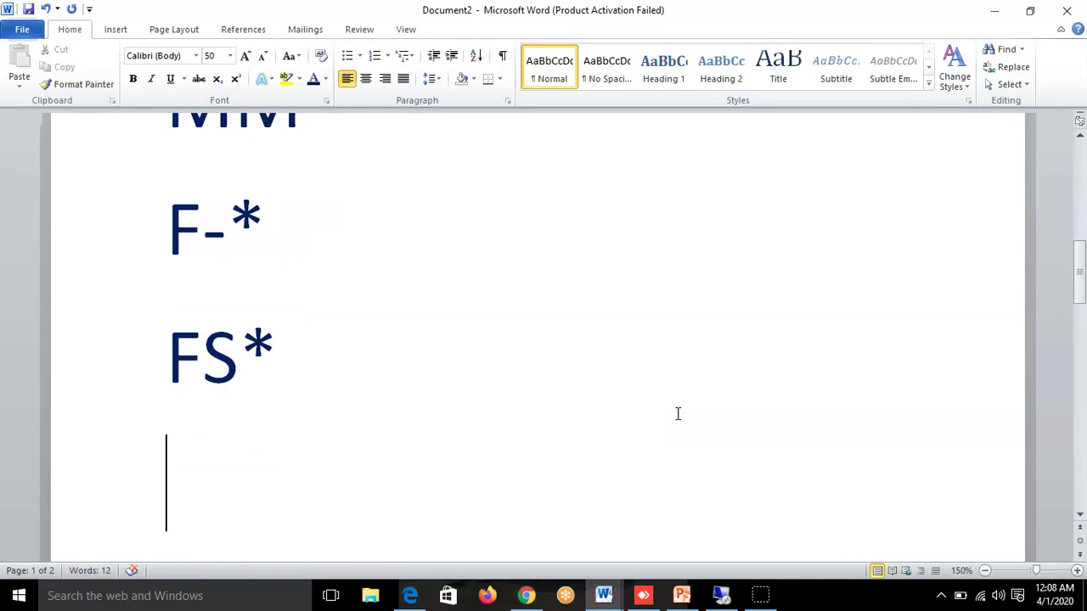
Write "SE* - SE01 , SE99" on the empty line below FS*.
{"action": "type", "text": "SE*"}
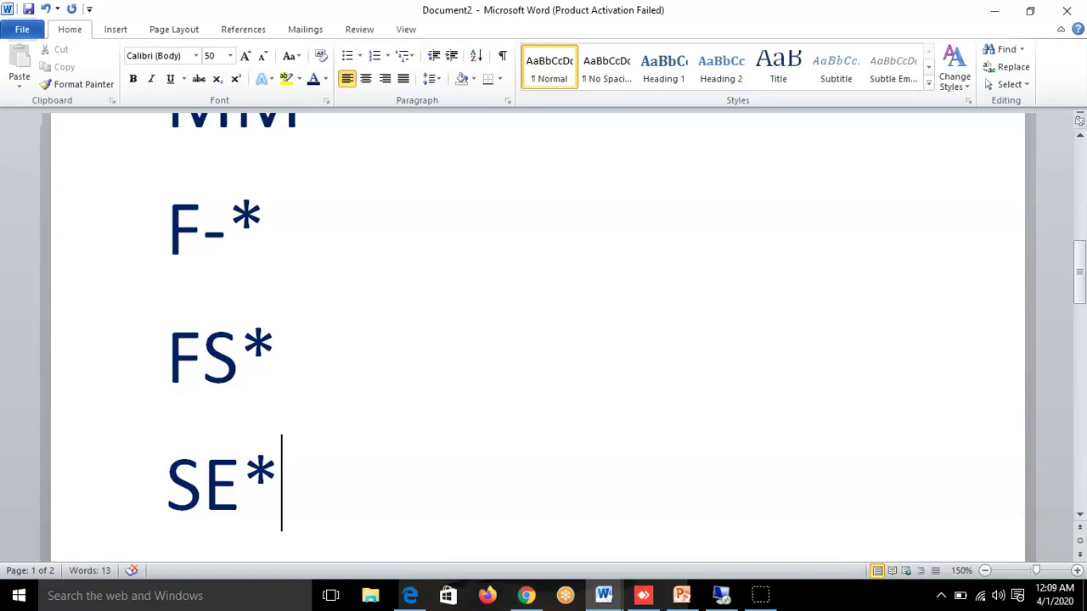
{"action": "type", "text": "- SE01 ,"}
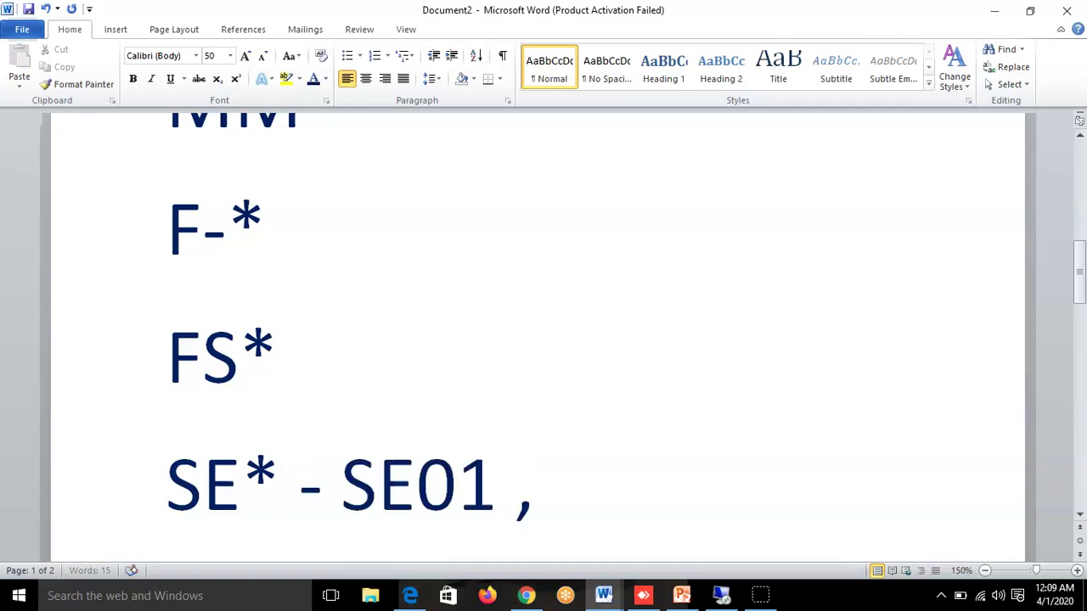
{"action": "type", "text": " SE02"}
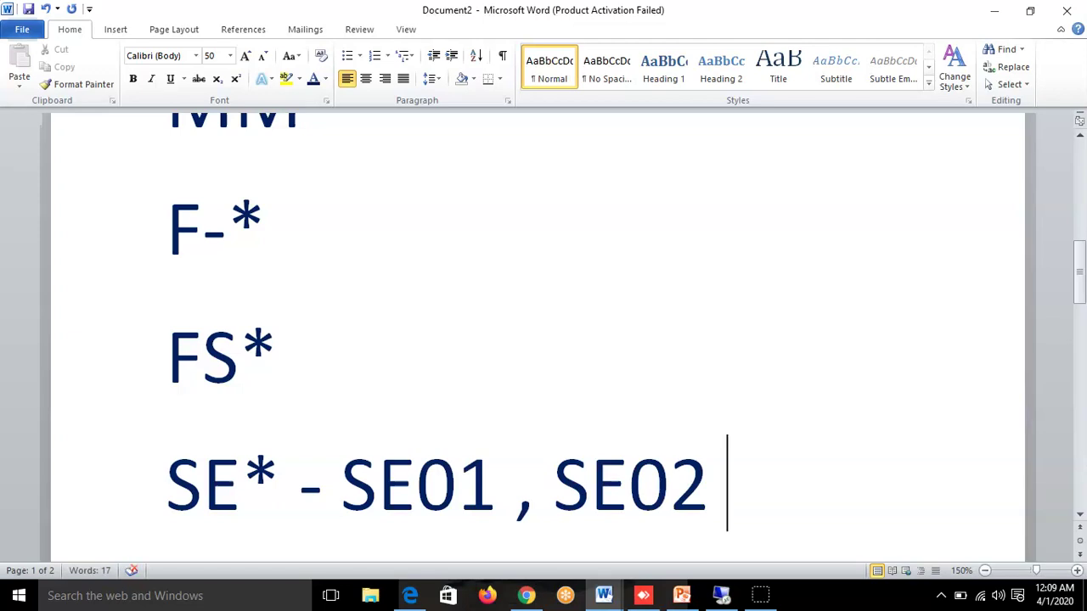
{"action": "key", "text": "BackSpace"}
{"action": "key", "text": "BackSpace"}
{"action": "type", "text": "99"}
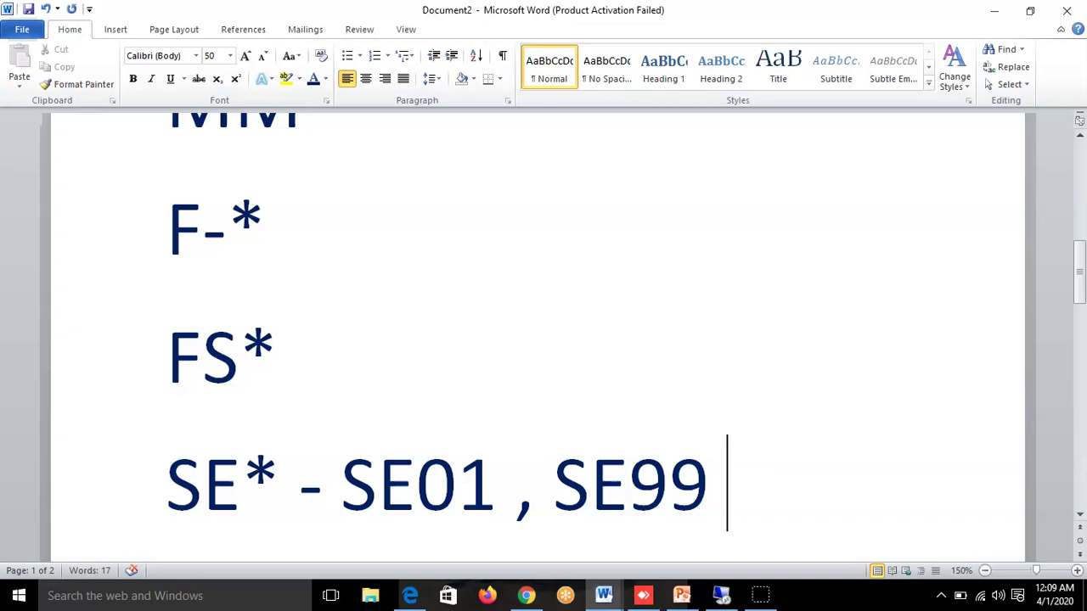
Switch to the remote SAP session, leave the Data Browser and open transaction SE03.
{"action": "left_click", "coordinate": [721, 594]}
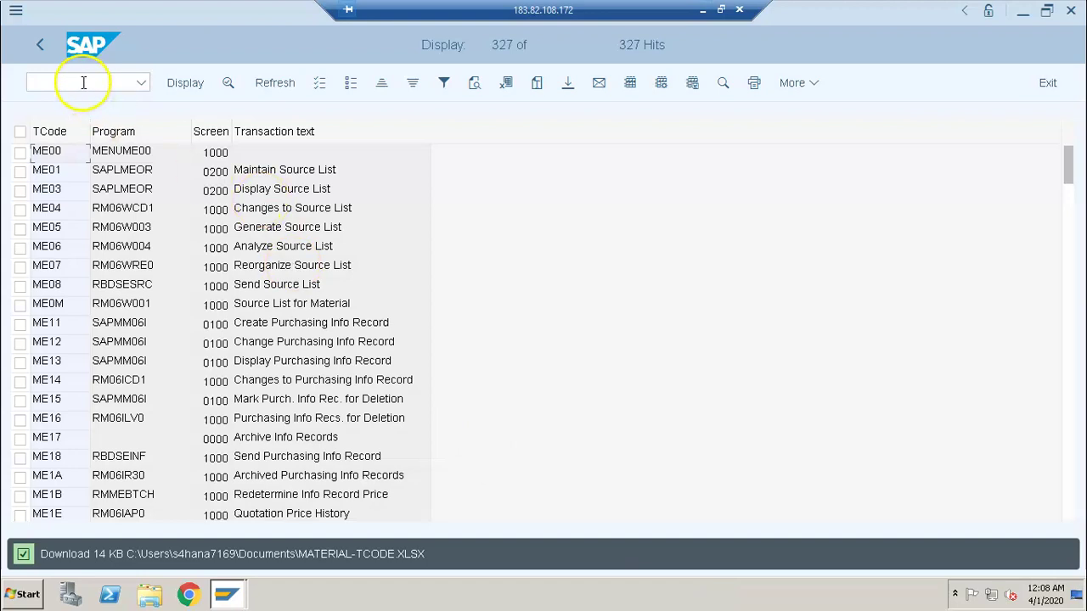
{"action": "left_click", "coordinate": [40, 45]}
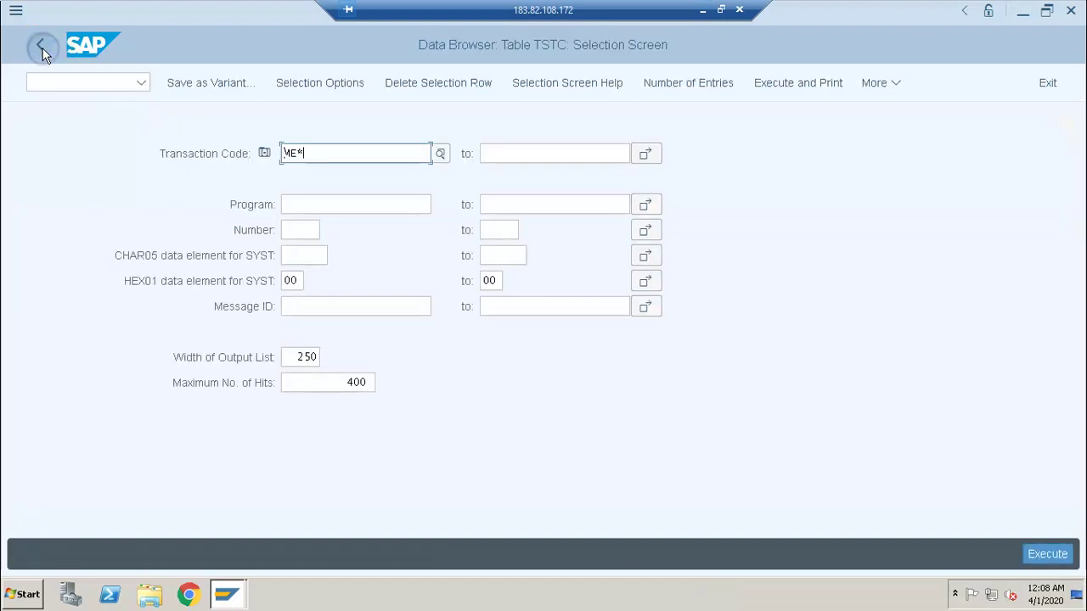
{"action": "left_click", "coordinate": [43, 49]}
{"action": "left_click", "coordinate": [42, 48]}
{"action": "type", "text": "SE03"}
{"action": "key", "text": "Return"}
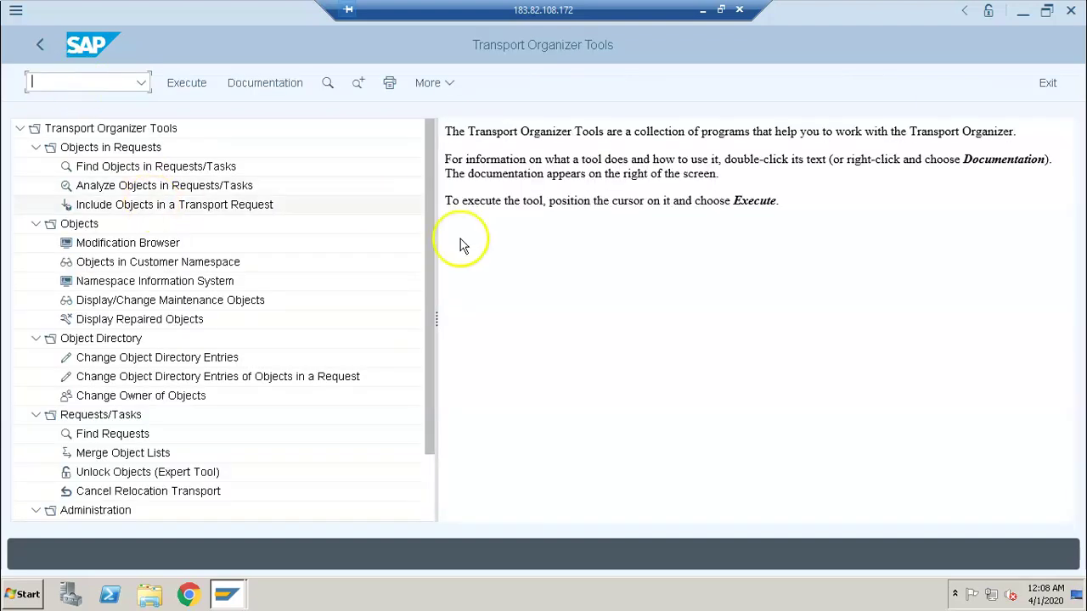
{"action": "left_click", "coordinate": [81, 80]}
{"action": "type", "text": "SE0"}
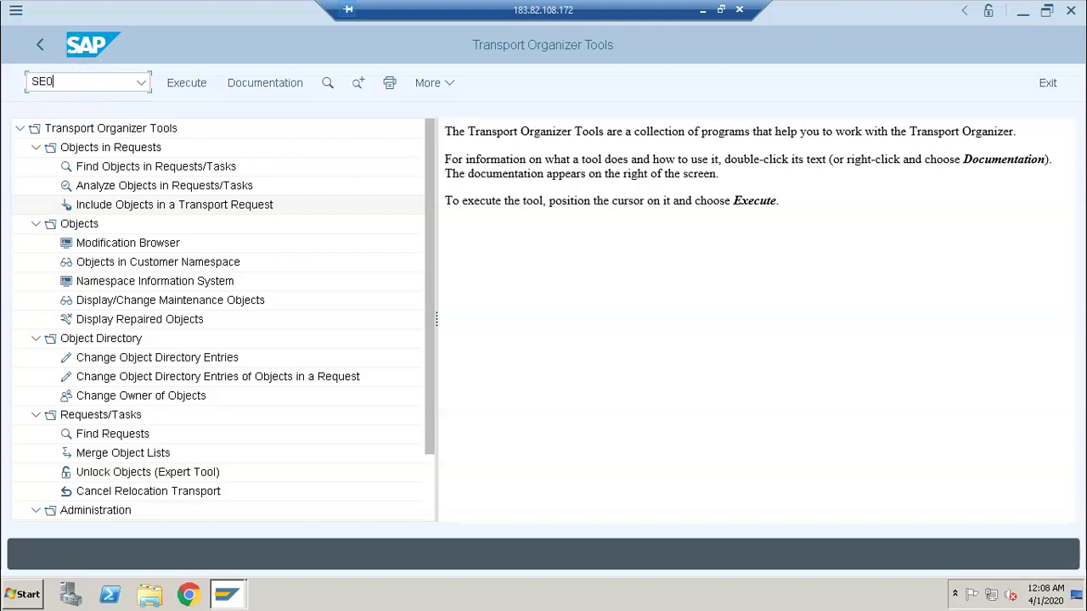
{"action": "type", "text": "7"}
{"action": "key", "text": "BackSpace"}
{"action": "key", "text": "BackSpace"}
{"action": "key", "text": "BackSpace"}
{"action": "key", "text": "BackSpace"}
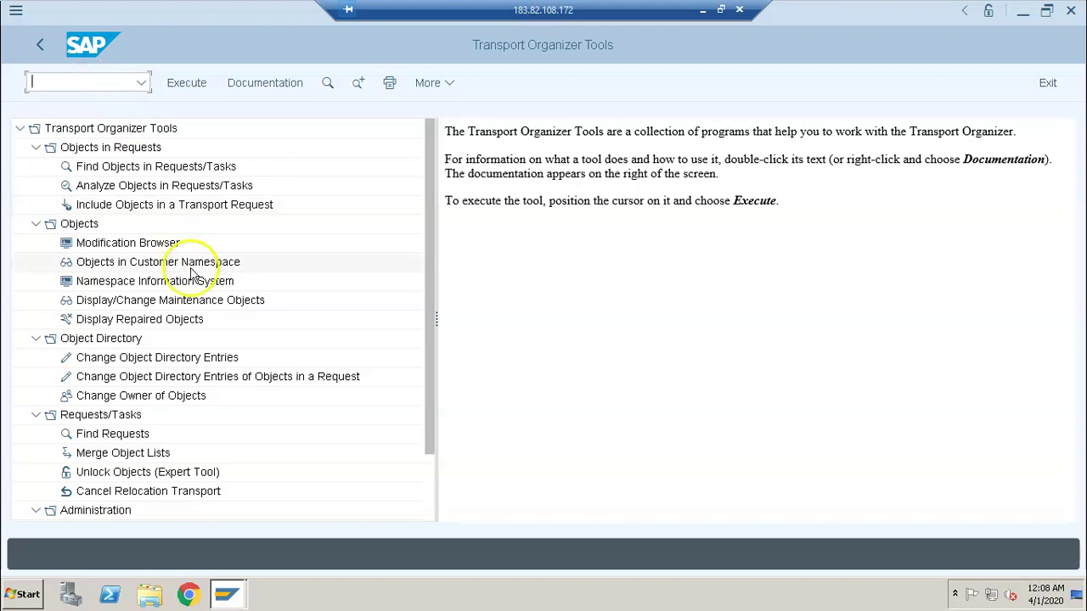
Leave Transport Organizer Tools for transaction SE07, and from there open the ABAP Dictionary Database Utility.
{"action": "left_click", "coordinate": [73, 78]}
{"action": "type", "text": "/N"}
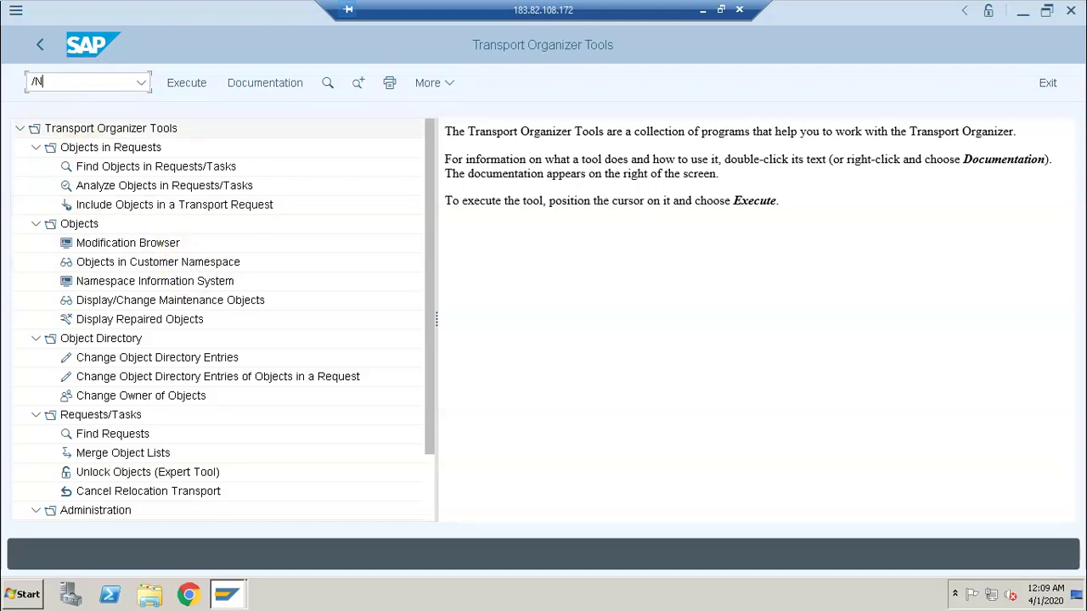
{"action": "type", "text": "SE07"}
{"action": "key", "text": "Return"}
{"action": "left_click", "coordinate": [237, 326]}
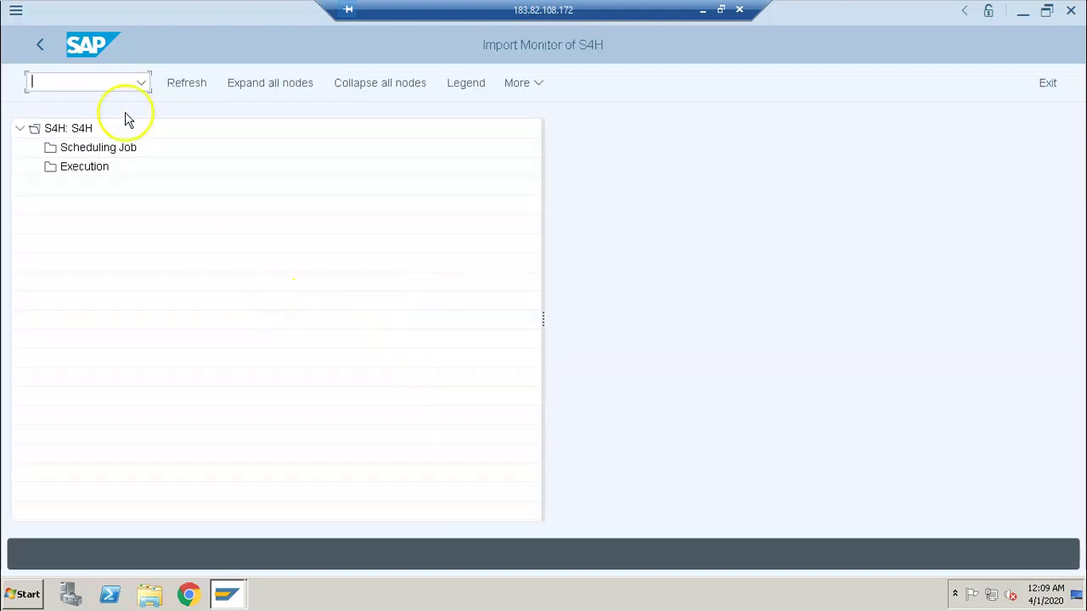
{"action": "left_click", "coordinate": [103, 79]}
{"action": "type", "text": "/"}
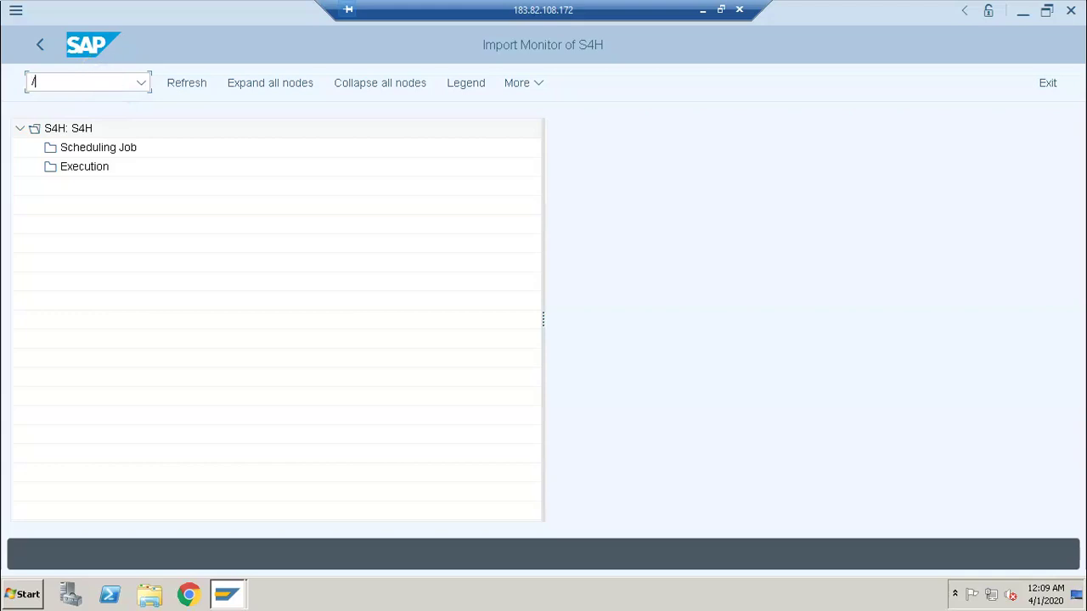
{"action": "type", "text": "NSE11"}
{"action": "key", "text": "Return"}
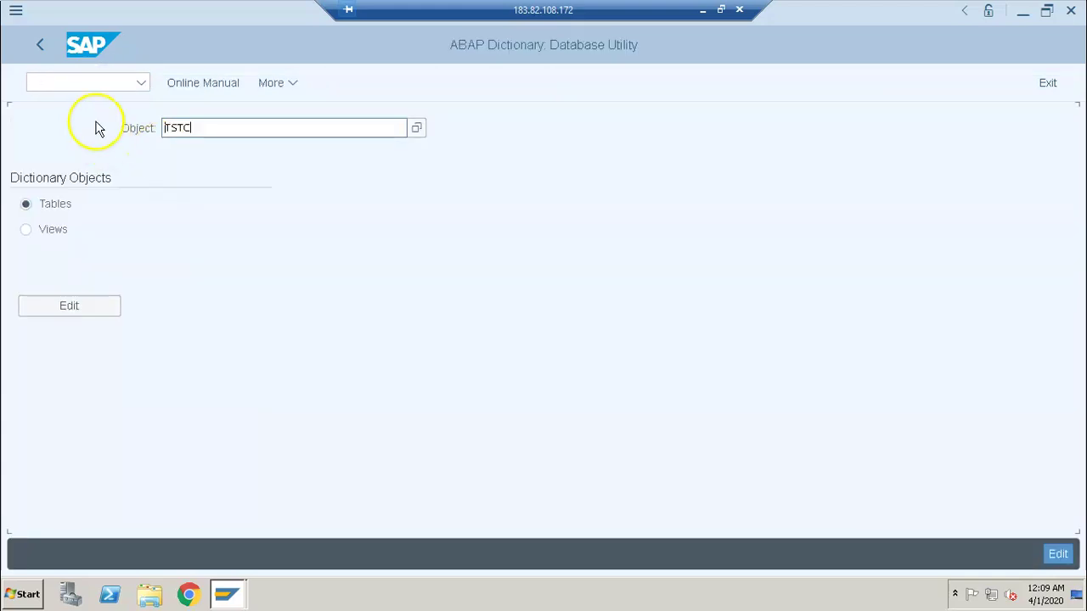
Open transaction SE54 for generating table maintenance dialogs, followed by transaction SE75 for the SAPscript settings.
{"action": "left_click", "coordinate": [88, 81]}
{"action": "type", "text": "/N"}
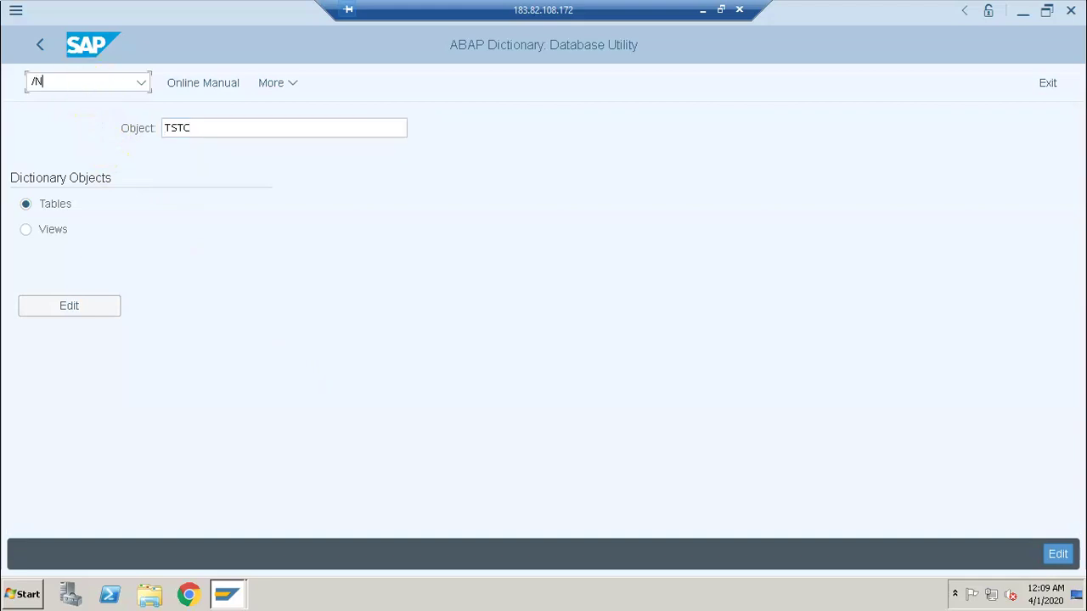
{"action": "type", "text": "SE54"}
{"action": "key", "text": "Return"}
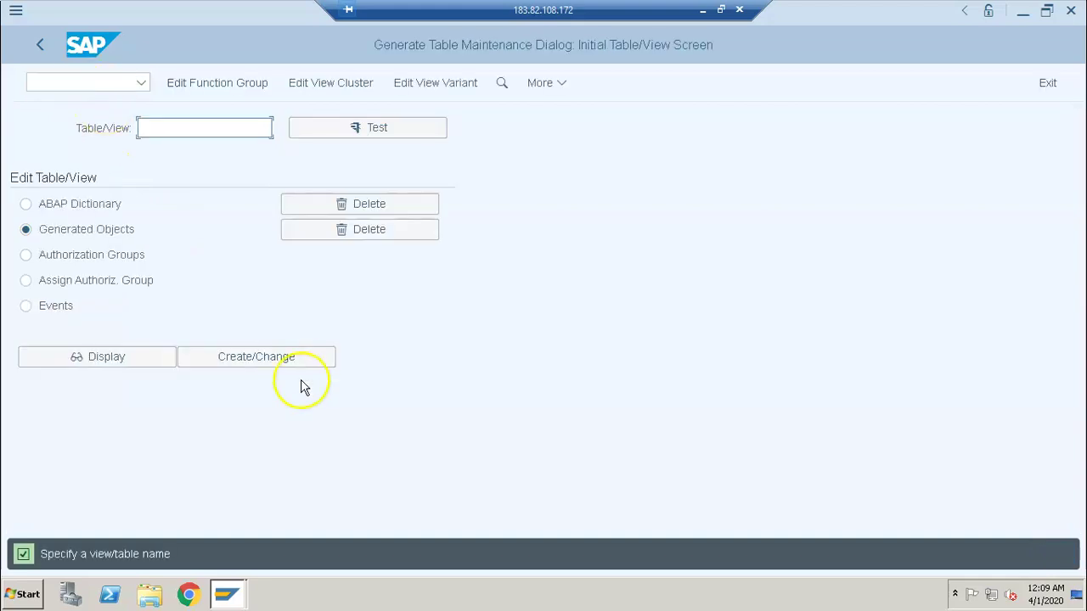
{"action": "left_click", "coordinate": [77, 81]}
{"action": "type", "text": "/NSE75"}
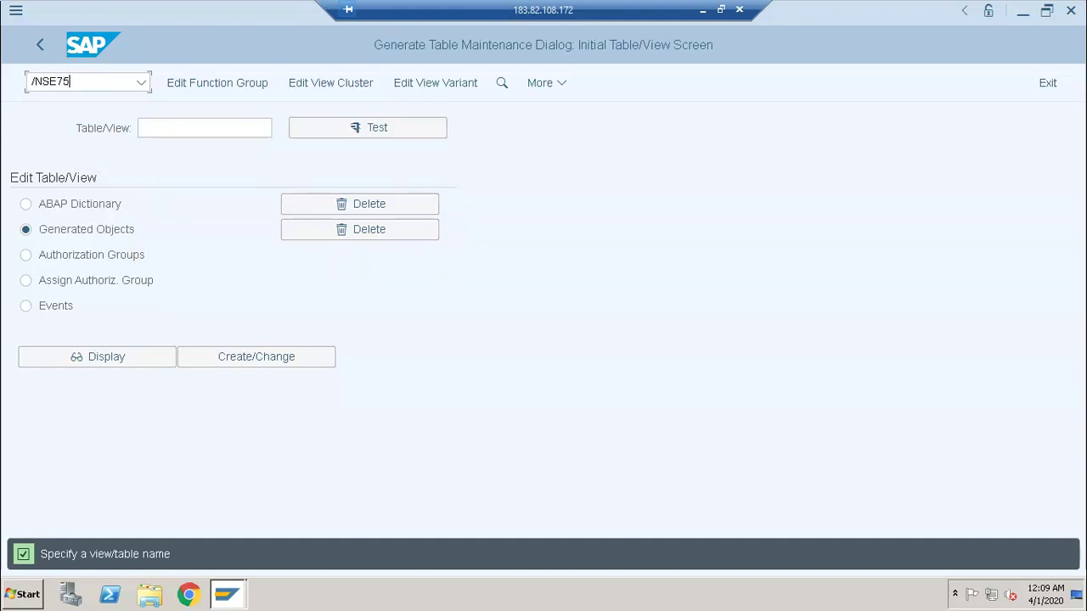
{"action": "key", "text": "Return"}
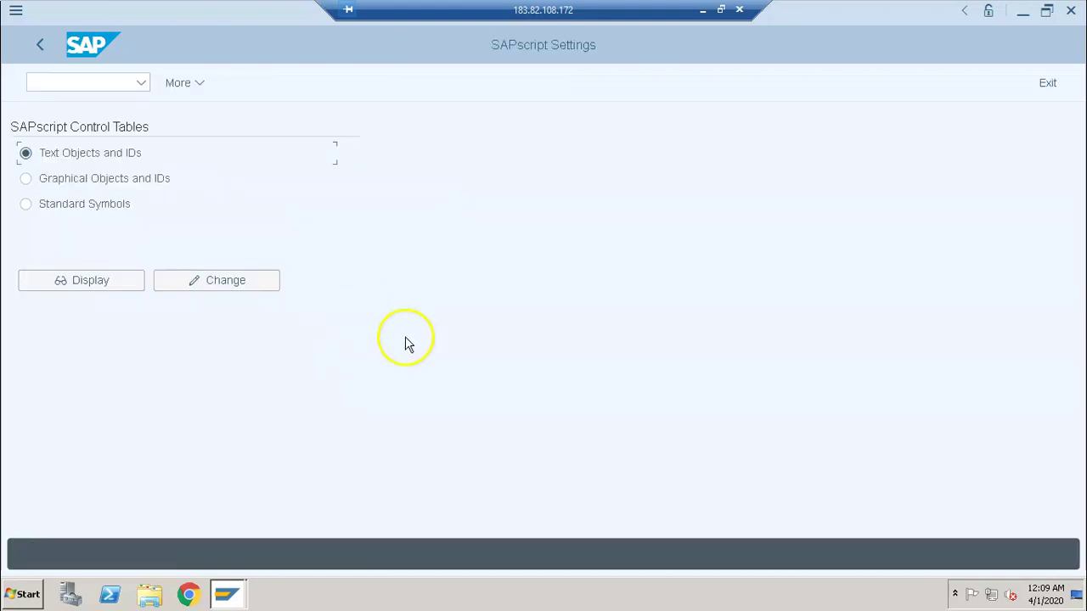
Try transaction codes SE56 and SE99 in turn, each replacing the current transaction.
{"action": "left_click", "coordinate": [76, 85]}
{"action": "type", "text": "/NSE5"}
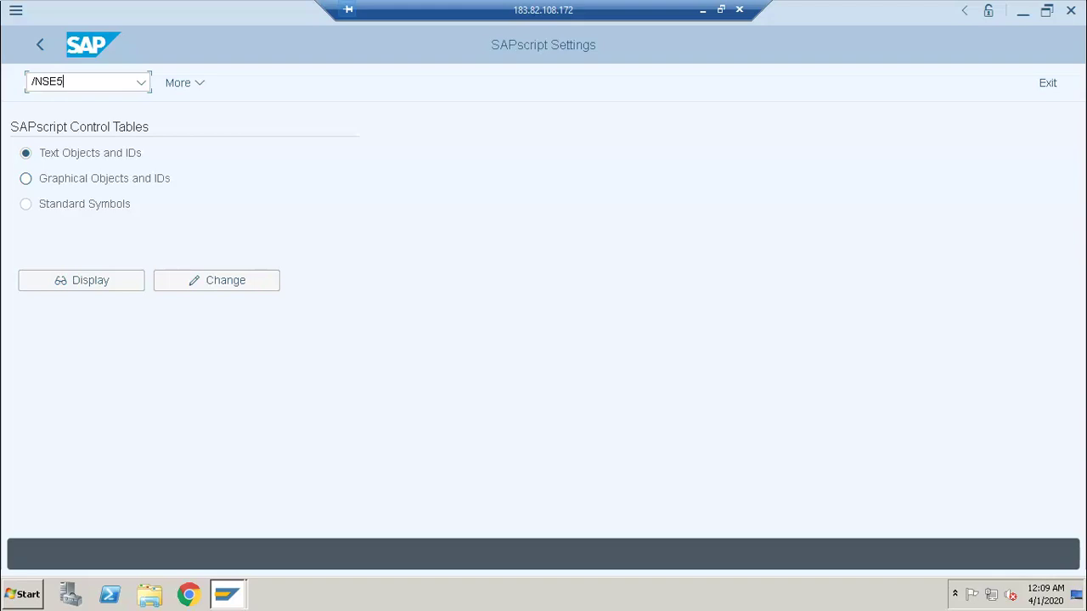
{"action": "type", "text": "6"}
{"action": "key", "text": "Return"}
{"action": "left_click", "coordinate": [77, 87]}
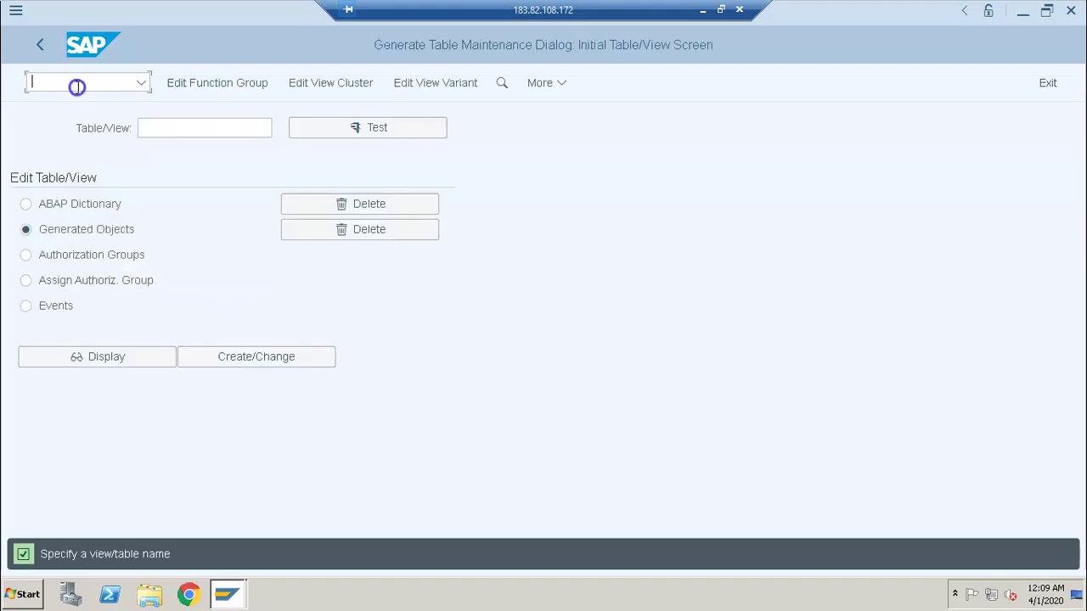
{"action": "type", "text": "/NSE99"}
{"action": "key", "text": "Return"}
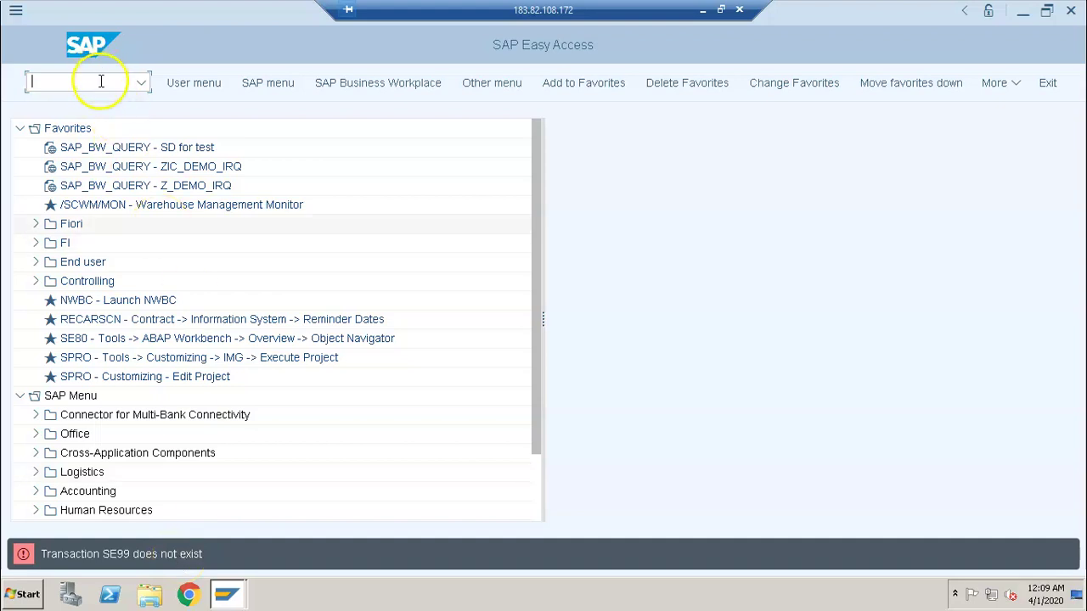
Start transaction SE16 from SAP Easy Access and open the selection screen for table TSTC.
{"action": "type", "text": "SE16"}
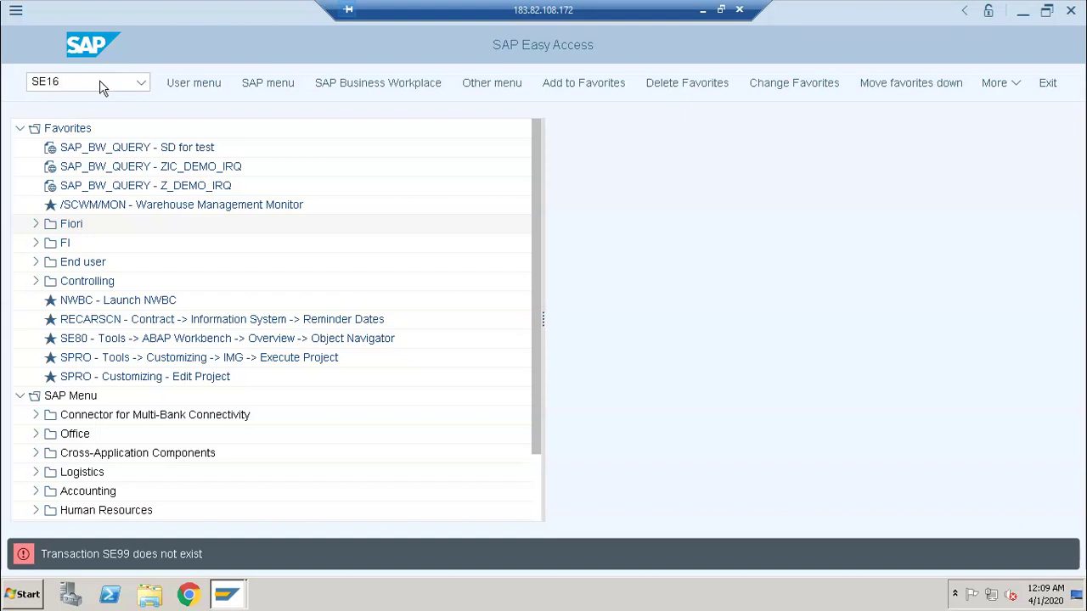
{"action": "key", "text": "Return"}
{"action": "left_click", "coordinate": [228, 187]}
{"action": "left_click", "coordinate": [228, 180]}
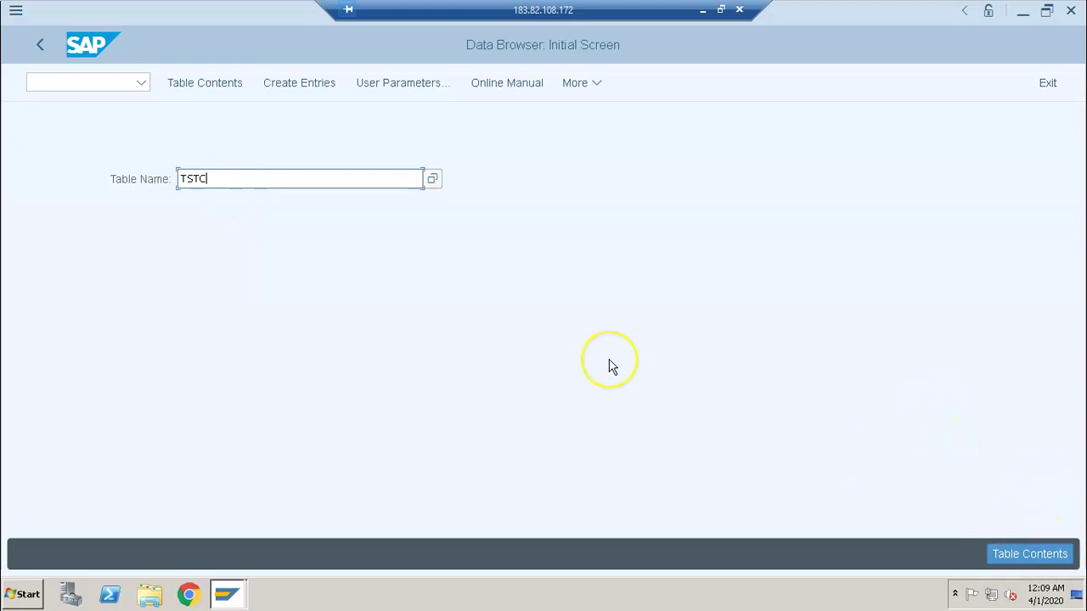
{"action": "key", "text": "Return"}
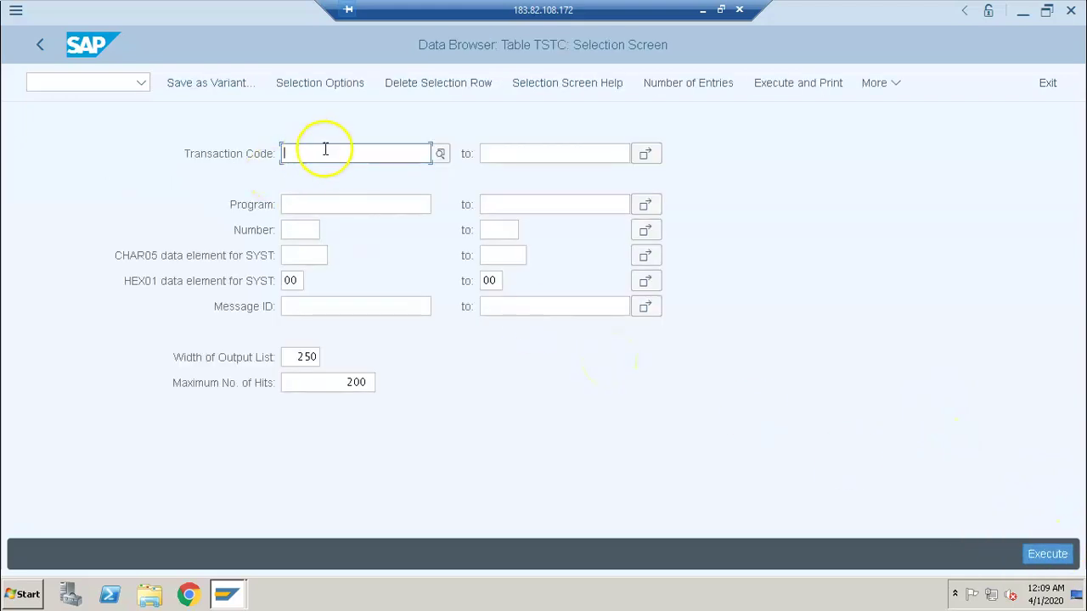
Filter table TSTC by transaction code SE* and execute the selection.
{"action": "type", "text": "SE*"}
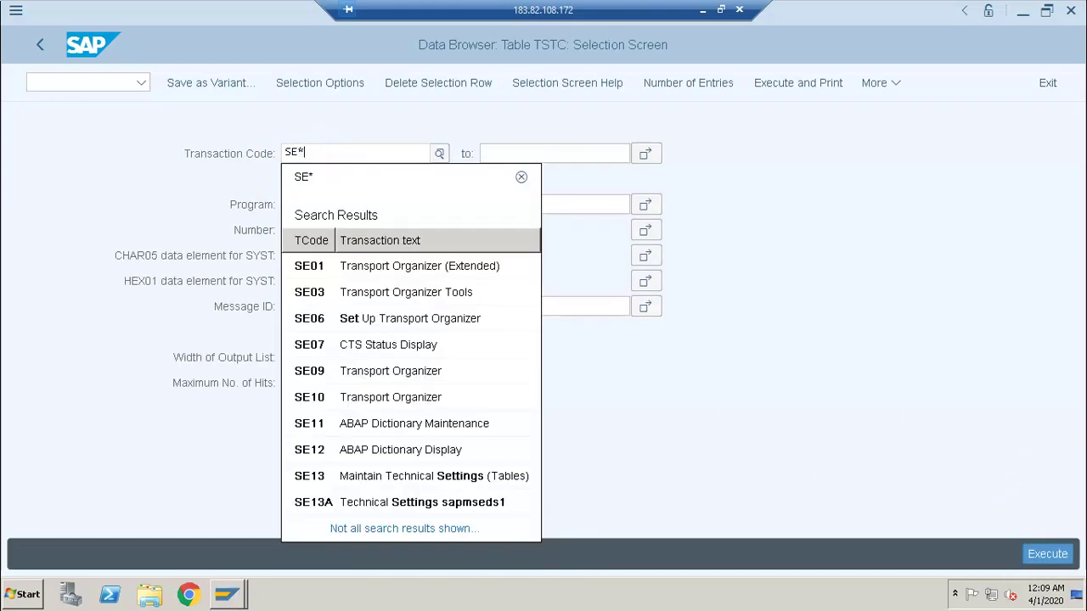
{"action": "left_click", "coordinate": [808, 250]}
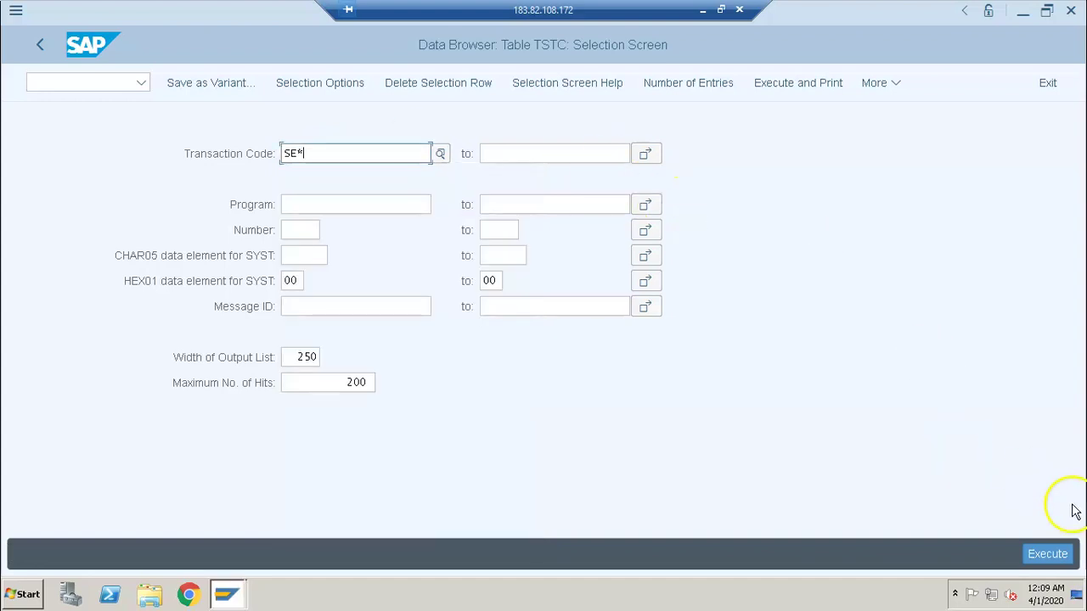
{"action": "left_click", "coordinate": [1049, 553]}
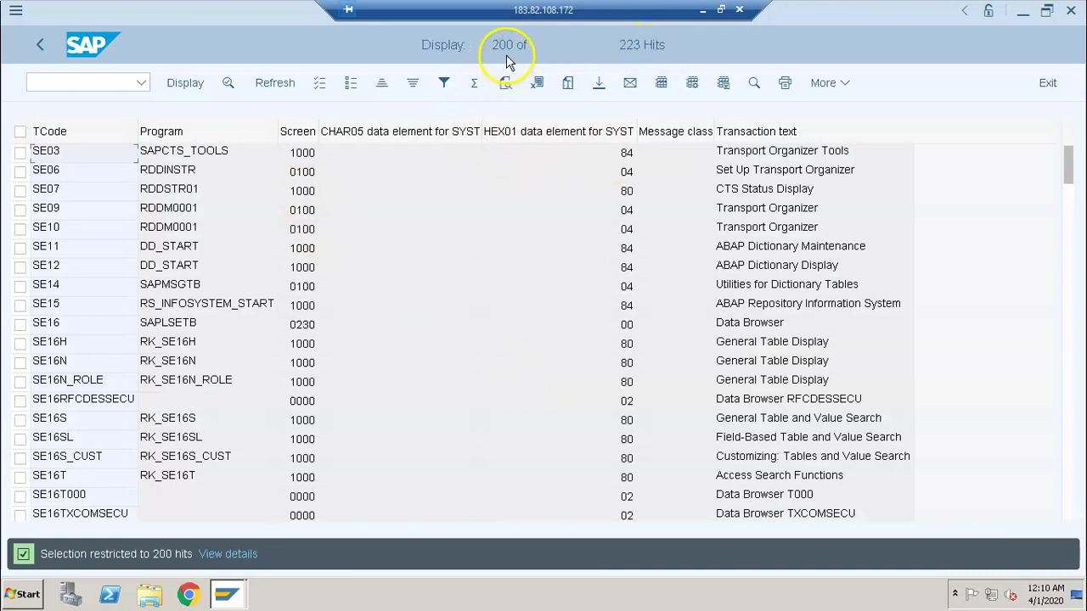
Return to the selection screen, set the maximum number of hits to 300 and execute the SE* search again.
{"action": "left_click", "coordinate": [43, 47]}
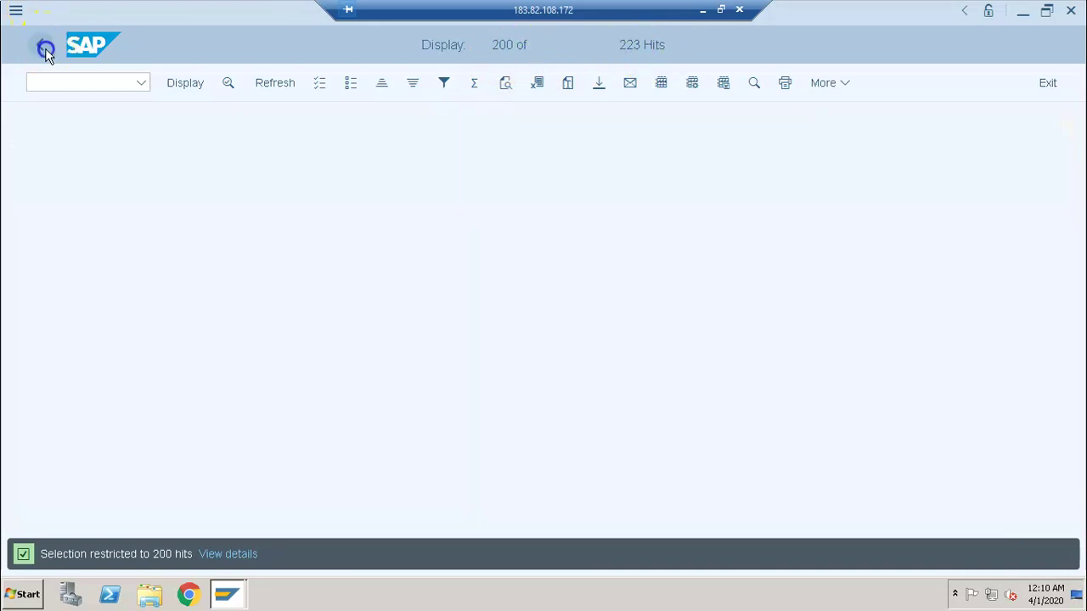
{"action": "left_click", "coordinate": [349, 385]}
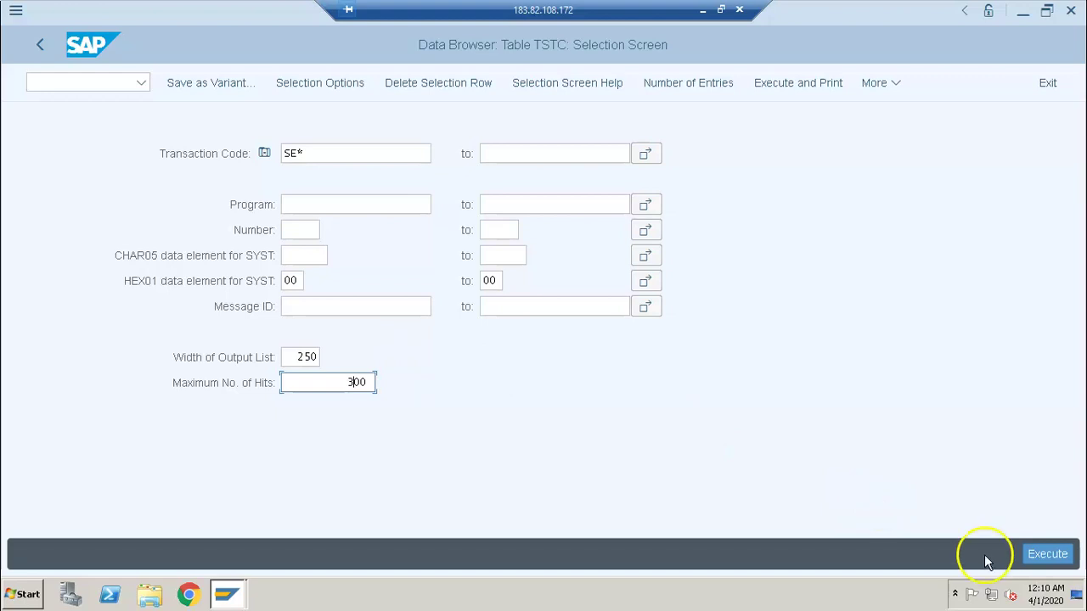
{"action": "left_click", "coordinate": [1041, 555]}
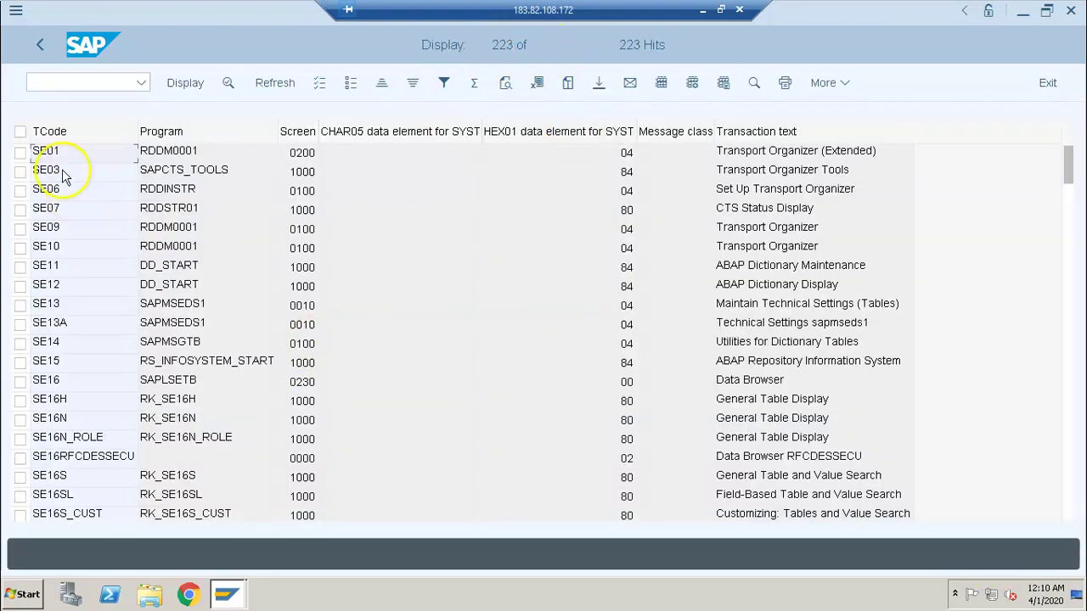
Look through the list of SE* transaction codes with their programs and transaction texts, from SE01 down to the SE38 entries.
{"action": "left_click", "coordinate": [74, 313]}
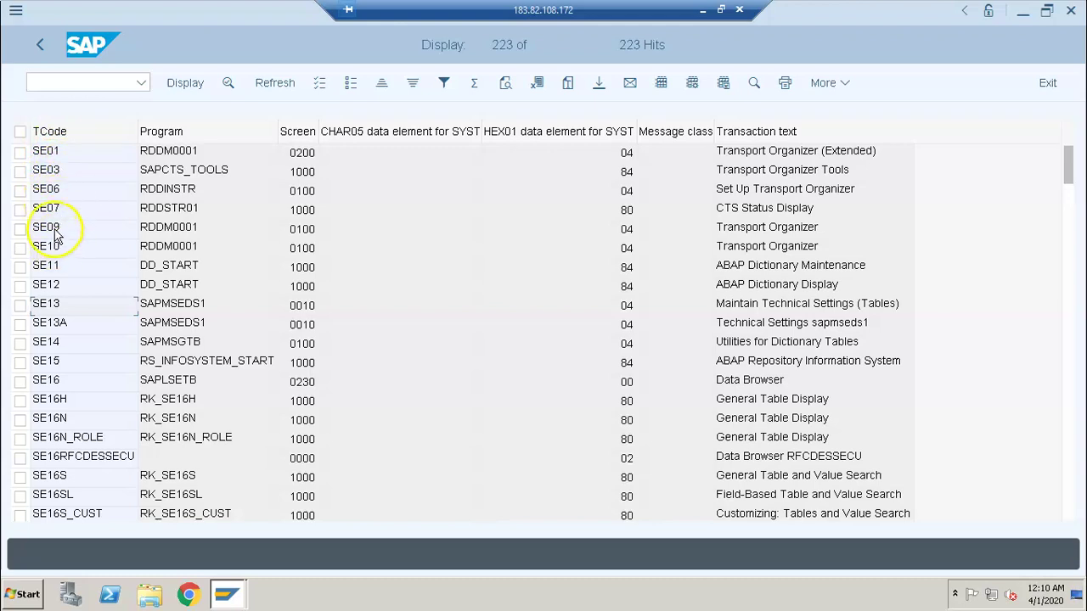
{"action": "key", "text": "Down"}
{"action": "key", "text": "Down"}
{"action": "key", "text": "Down"}
{"action": "key", "text": "Down"}
{"action": "key", "text": "Down"}
{"action": "key", "text": "Down"}
{"action": "key", "text": "Down"}
{"action": "key", "text": "Down"}
{"action": "key", "text": "Down"}
{"action": "key", "text": "Down"}
{"action": "key", "text": "Down"}
{"action": "key", "text": "Down"}
{"action": "key", "text": "Down"}
{"action": "key", "text": "Down"}
{"action": "key", "text": "Down"}
{"action": "key", "text": "Down"}
{"action": "key", "text": "Down"}
{"action": "key", "text": "Down"}
{"action": "key", "text": "Down"}
{"action": "key", "text": "Down"}
{"action": "key", "text": "Down"}
{"action": "key", "text": "Down"}
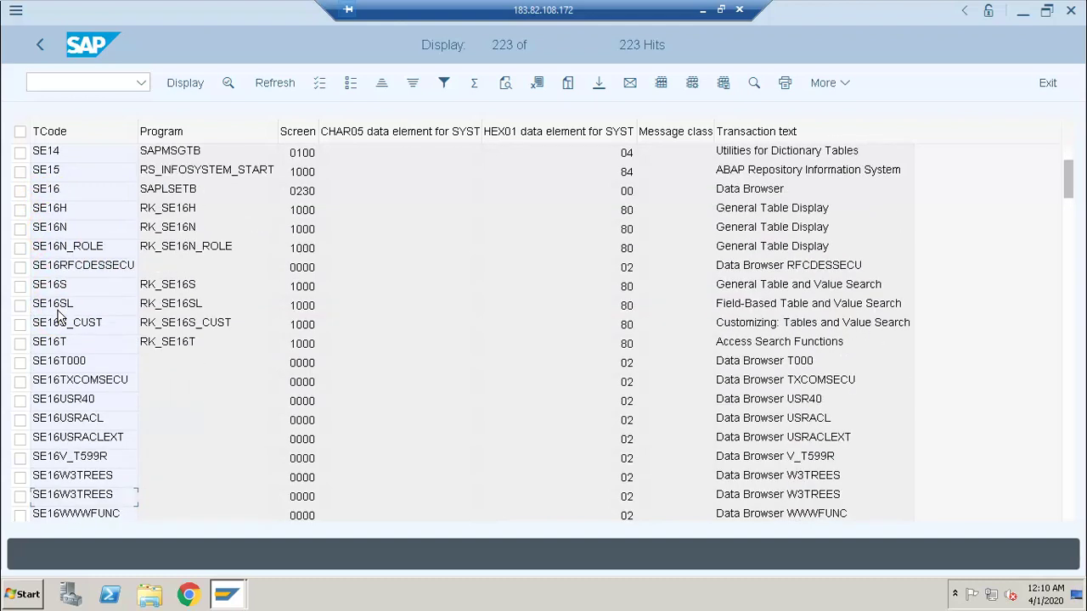
{"action": "key", "text": "Down"}
{"action": "key", "text": "Down"}
{"action": "key", "text": "Down"}
{"action": "key", "text": "Down"}
{"action": "key", "text": "Down"}
{"action": "key", "text": "Down"}
{"action": "key", "text": "Down"}
{"action": "key", "text": "Down"}
{"action": "key", "text": "Down"}
{"action": "key", "text": "Down"}
{"action": "key", "text": "Down"}
{"action": "key", "text": "Down"}
{"action": "key", "text": "Down"}
{"action": "key", "text": "Down"}
{"action": "key", "text": "Down"}
{"action": "key", "text": "Down"}
{"action": "key", "text": "Down"}
{"action": "key", "text": "Down"}
{"action": "key", "text": "Down"}
{"action": "key", "text": "Down"}
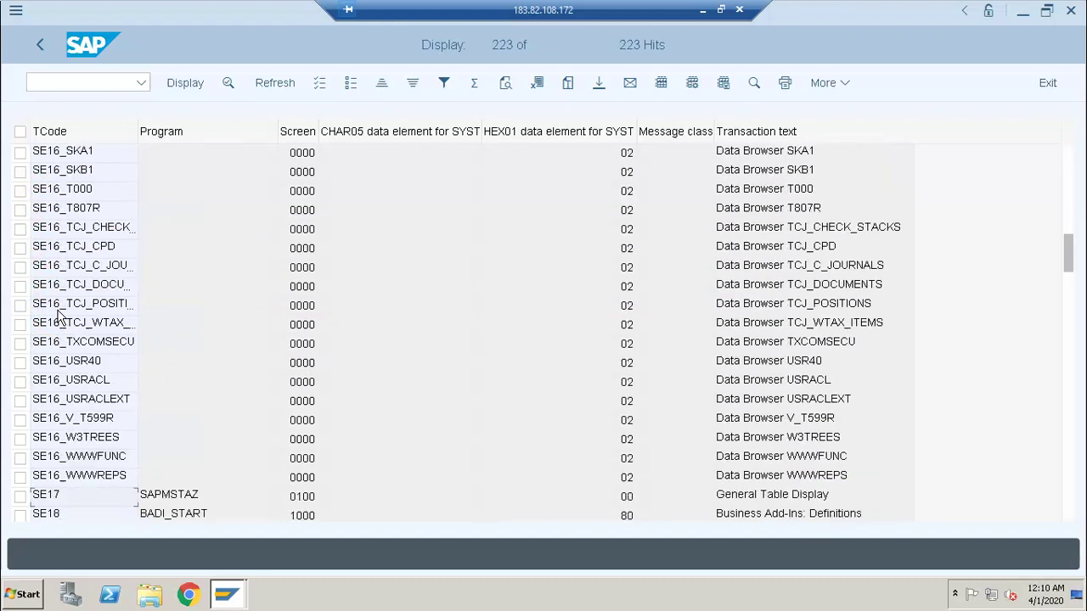
{"action": "key", "text": "Down"}
{"action": "key", "text": "Down"}
{"action": "key", "text": "Down"}
{"action": "key", "text": "Down"}
{"action": "key", "text": "Down"}
{"action": "key", "text": "Down"}
{"action": "key", "text": "Down"}
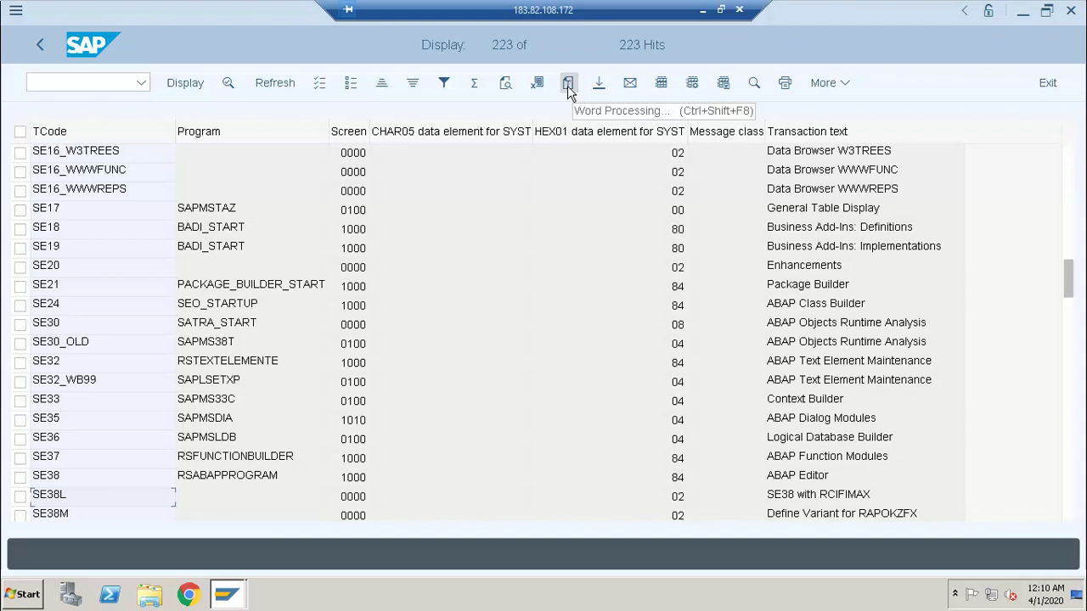
Return to the selection screen, replace the transaction code pattern with FS* and execute the search.
{"action": "left_click", "coordinate": [40, 44]}
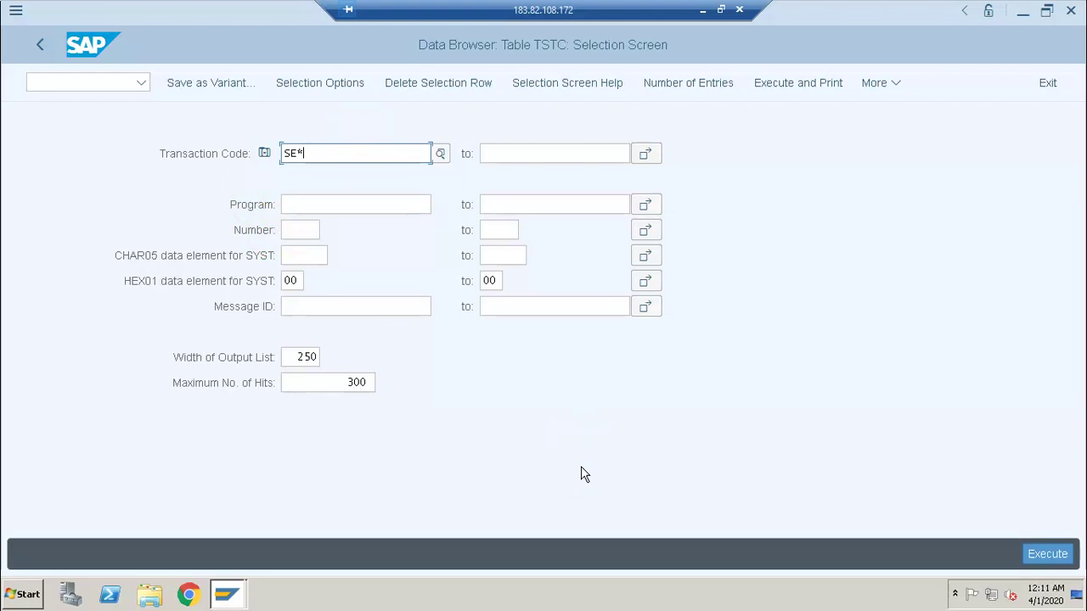
{"action": "key", "text": "BackSpace"}
{"action": "key", "text": "BackSpace"}
{"action": "key", "text": "BackSpace"}
{"action": "type", "text": "FS"}
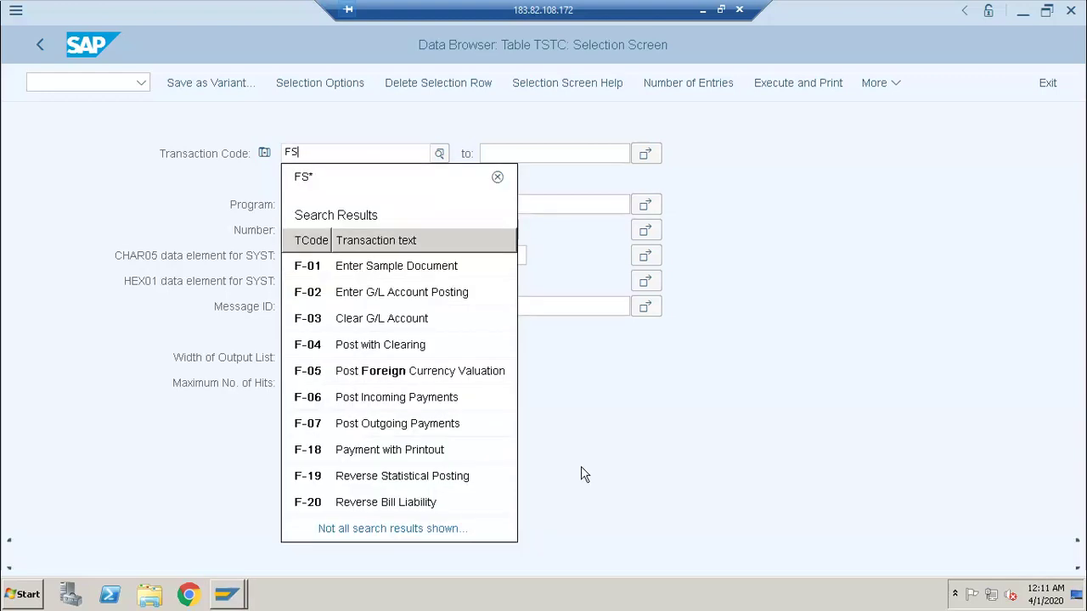
{"action": "type", "text": "*"}
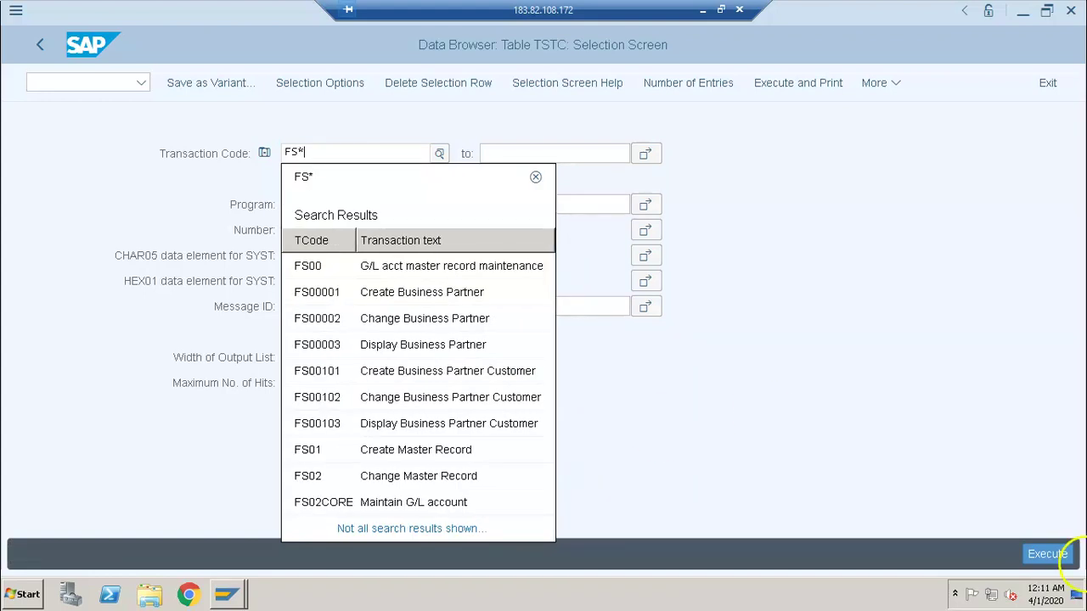
{"action": "left_click", "coordinate": [1048, 555]}
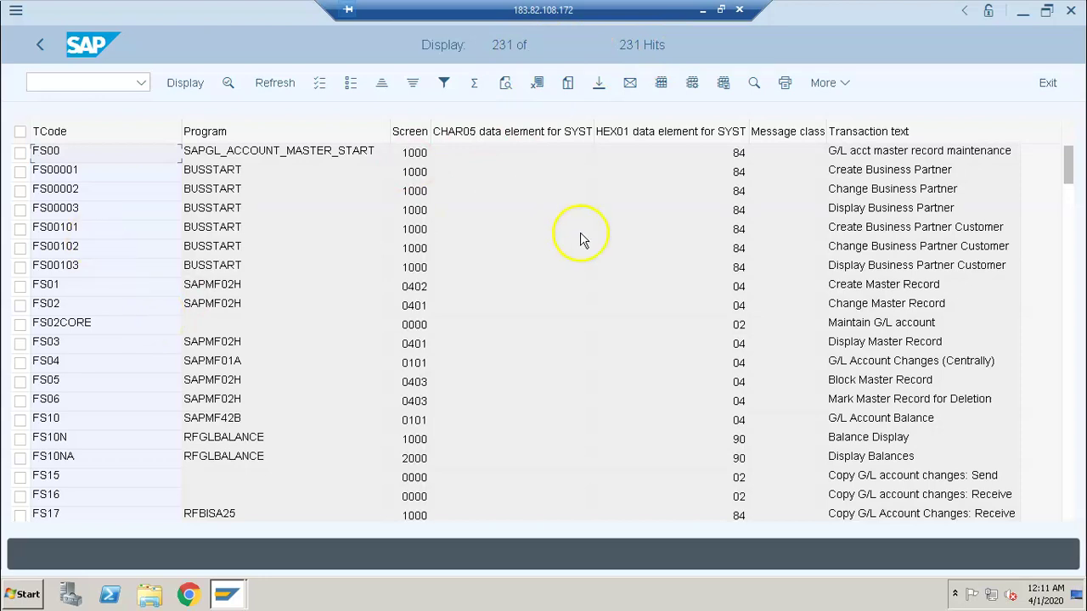
{"action": "left_click", "coordinate": [537, 85]}
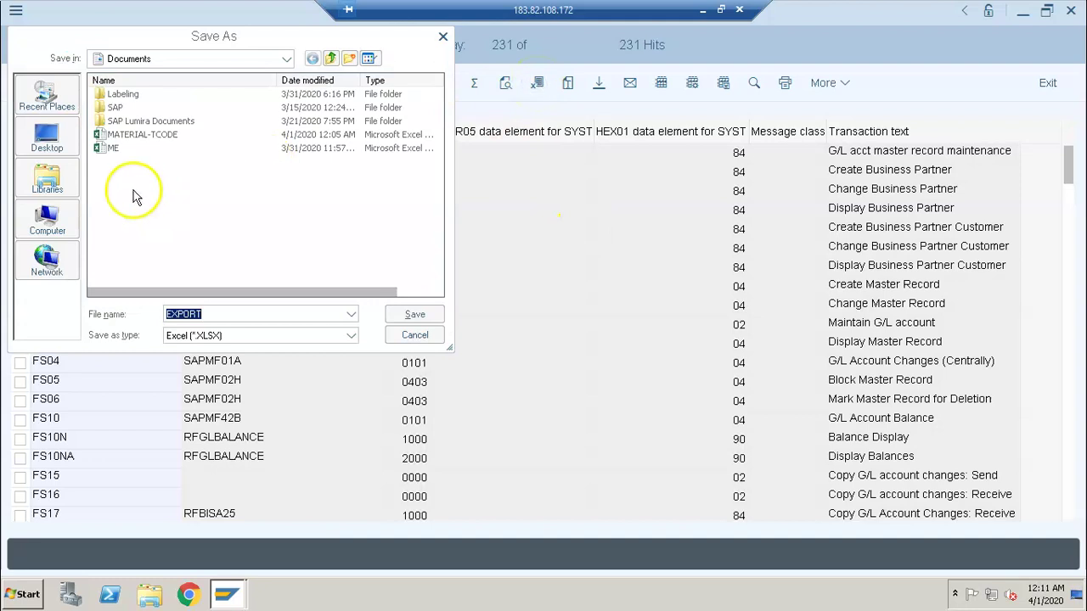
{"action": "left_click", "coordinate": [442, 40]}
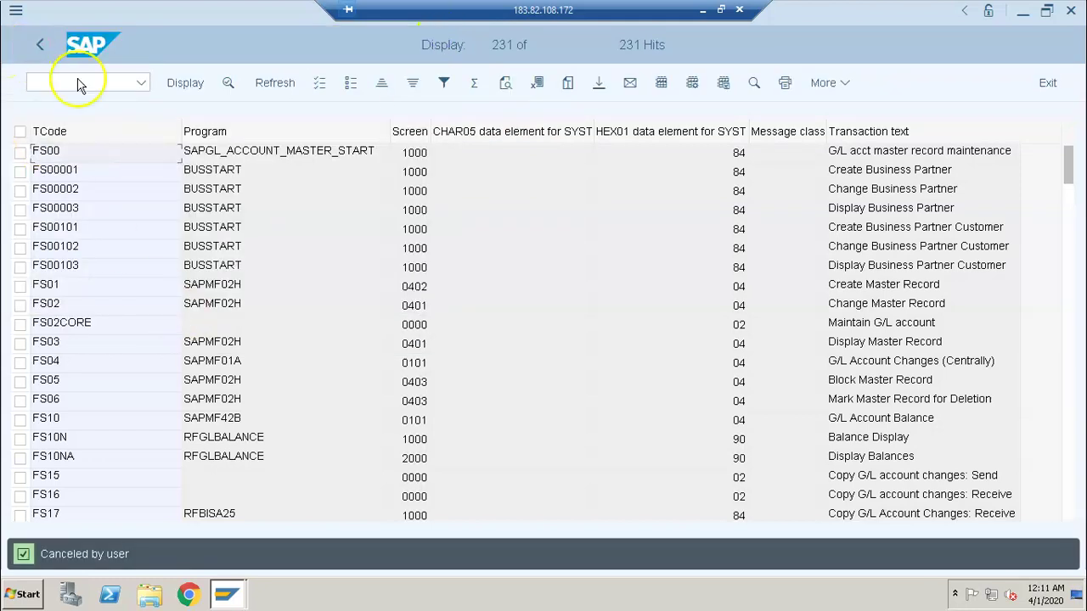
{"action": "left_click", "coordinate": [520, 209]}
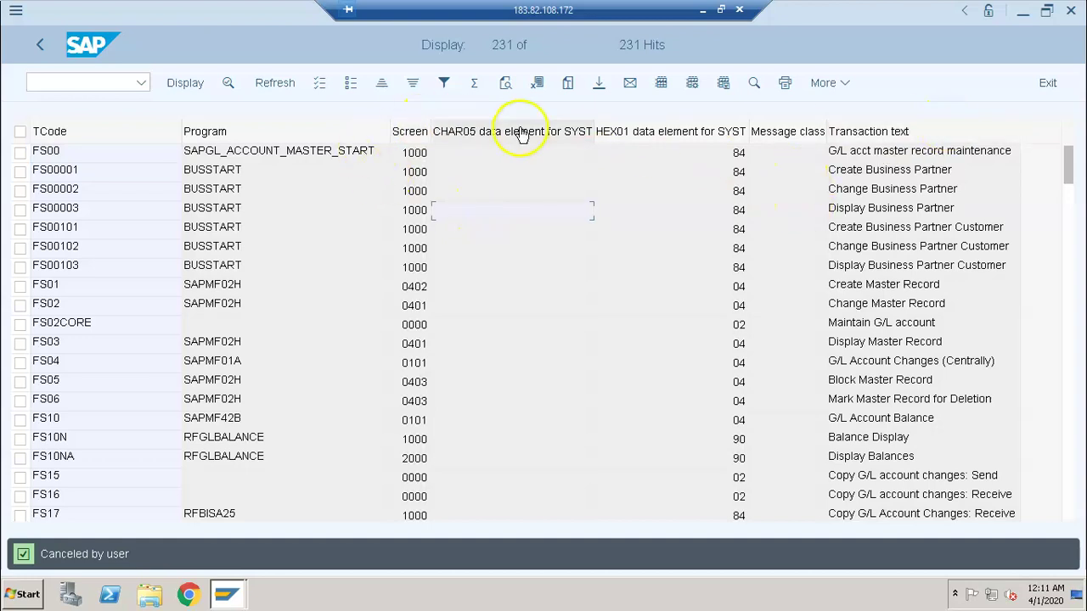
Go back to the TSTC selection, change the transaction code pattern to SM* and list the matching entries.
{"action": "left_click", "coordinate": [40, 47]}
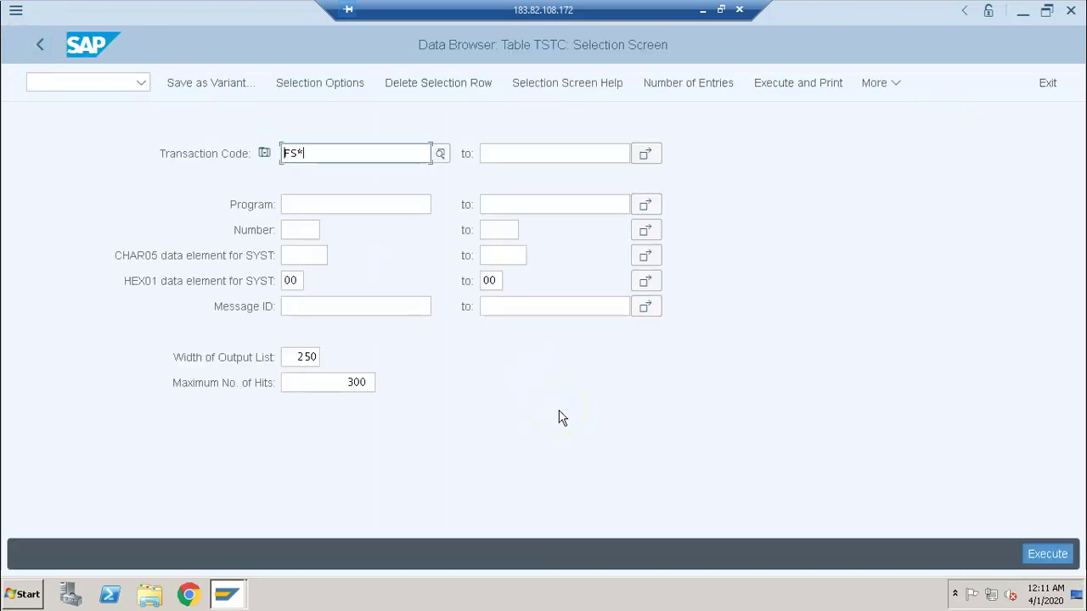
{"action": "key", "text": "BackSpace"}
{"action": "key", "text": "BackSpace"}
{"action": "key", "text": "BackSpace"}
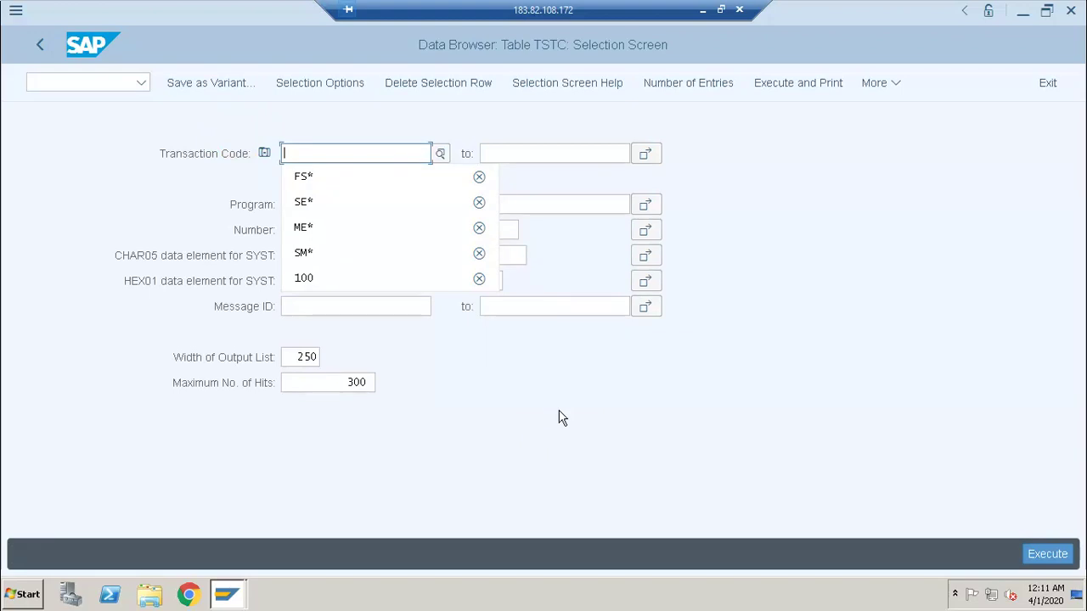
{"action": "type", "text": "SM*"}
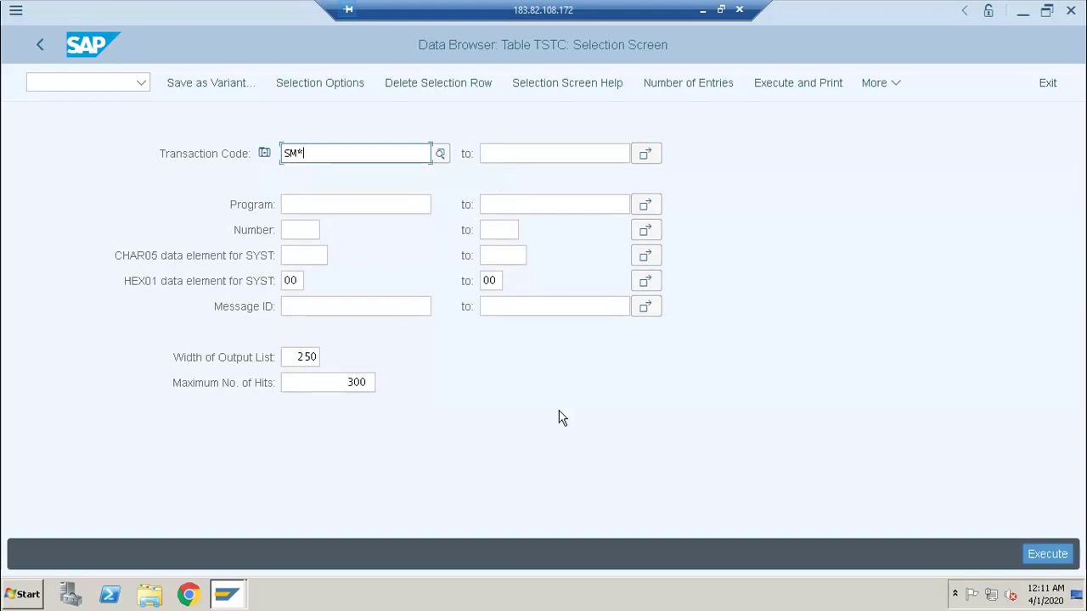
{"action": "left_click", "coordinate": [1046, 555]}
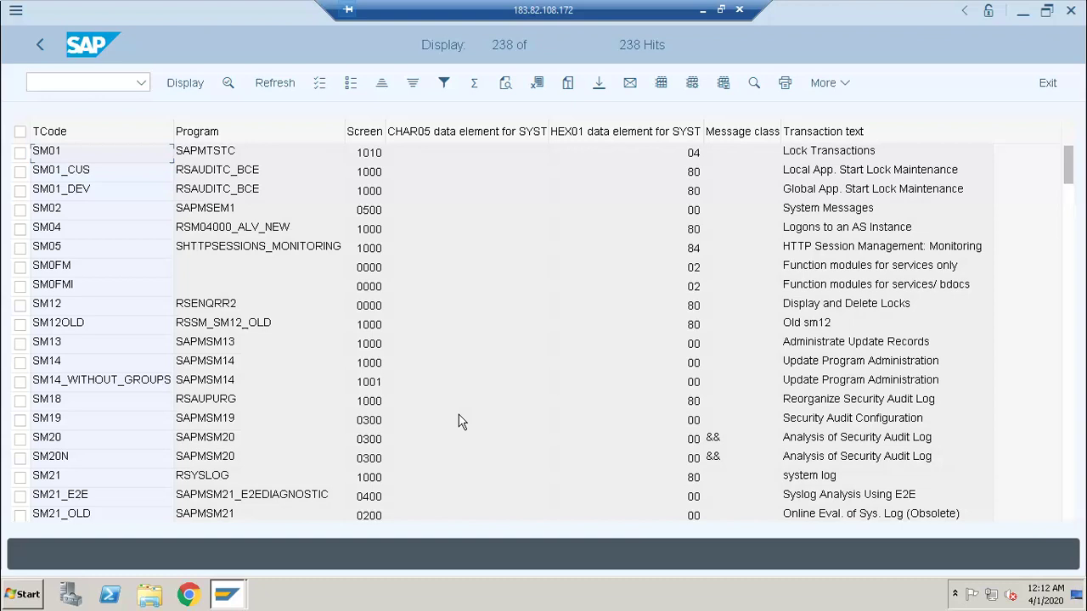
Return to the TSTC selection screen, replace the transaction code pattern with S* and execute the search.
{"action": "left_click", "coordinate": [40, 44]}
{"action": "double_click", "coordinate": [374, 150]}
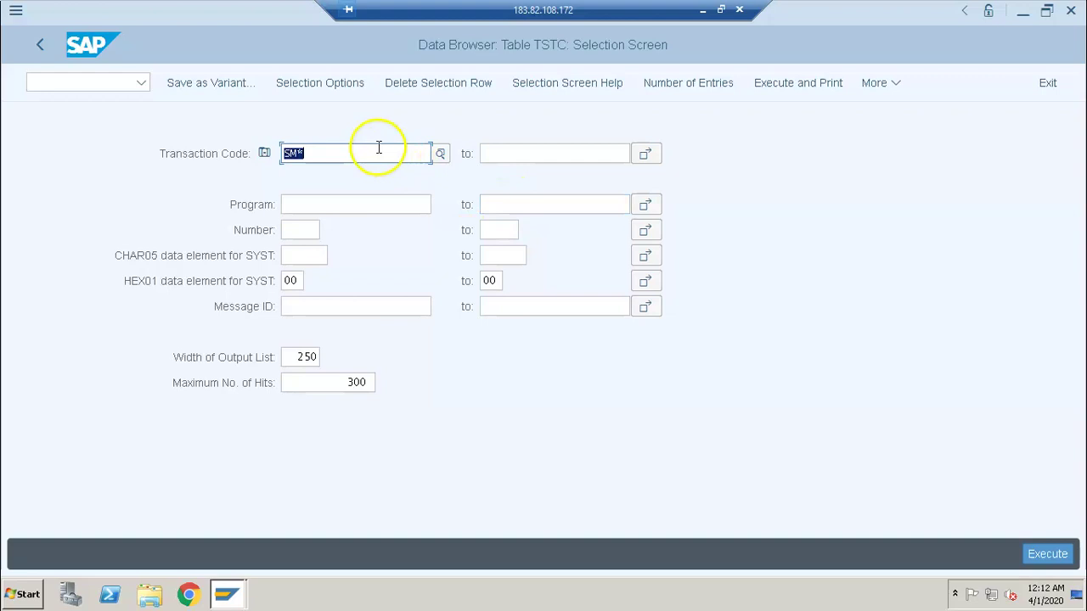
{"action": "key", "text": "BackSpace"}
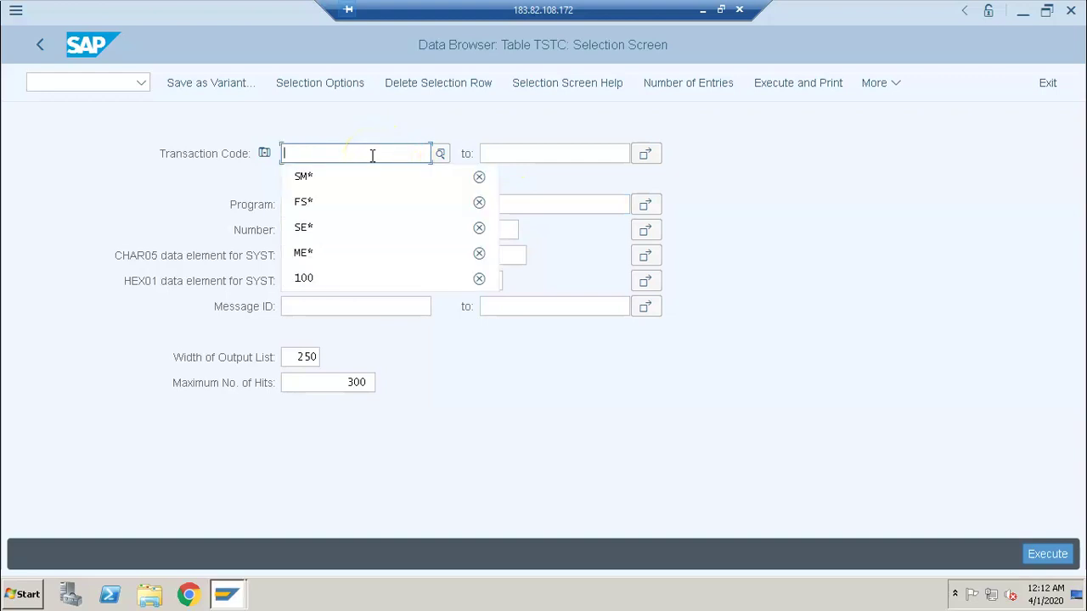
{"action": "type", "text": "S"}
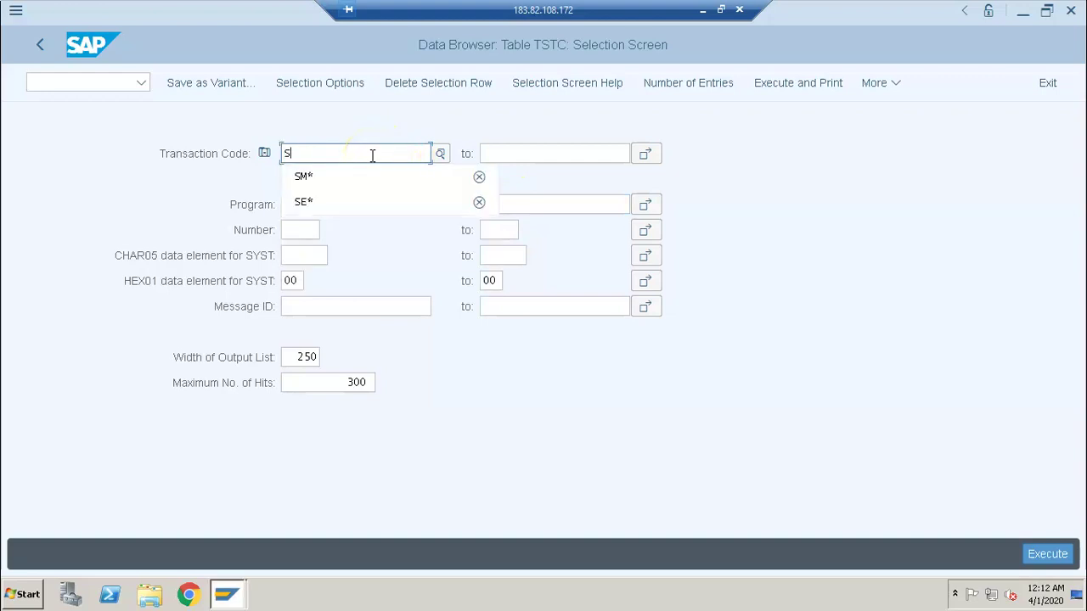
{"action": "type", "text": "*"}
{"action": "left_click", "coordinate": [1045, 554]}
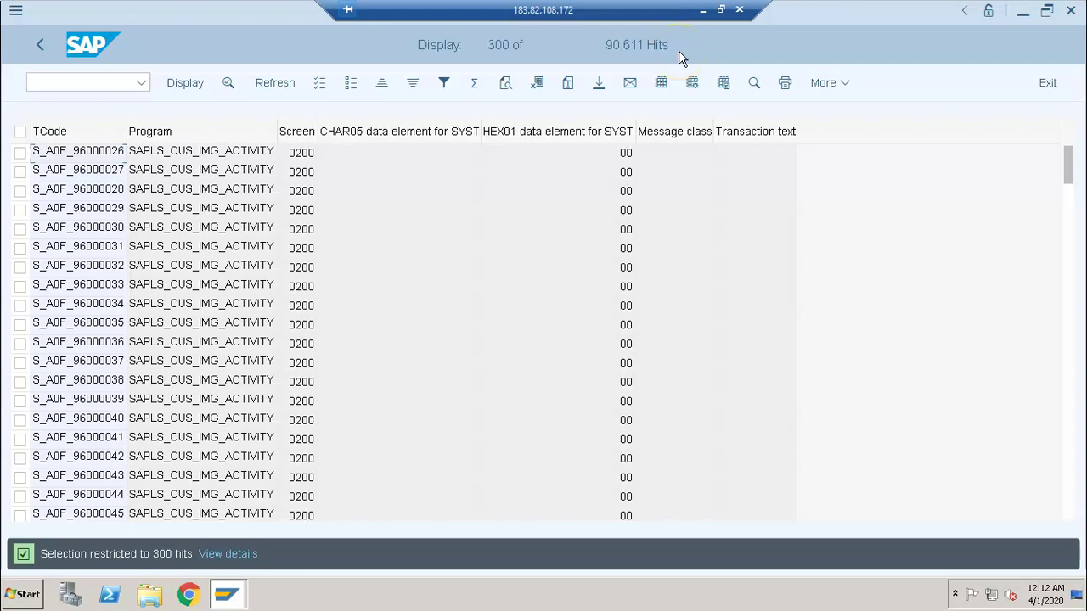
Change the TSTC transaction code pattern to F*, list the matching entries and go back to the selection screen.
{"action": "left_click", "coordinate": [44, 44]}
{"action": "double_click", "coordinate": [322, 154]}
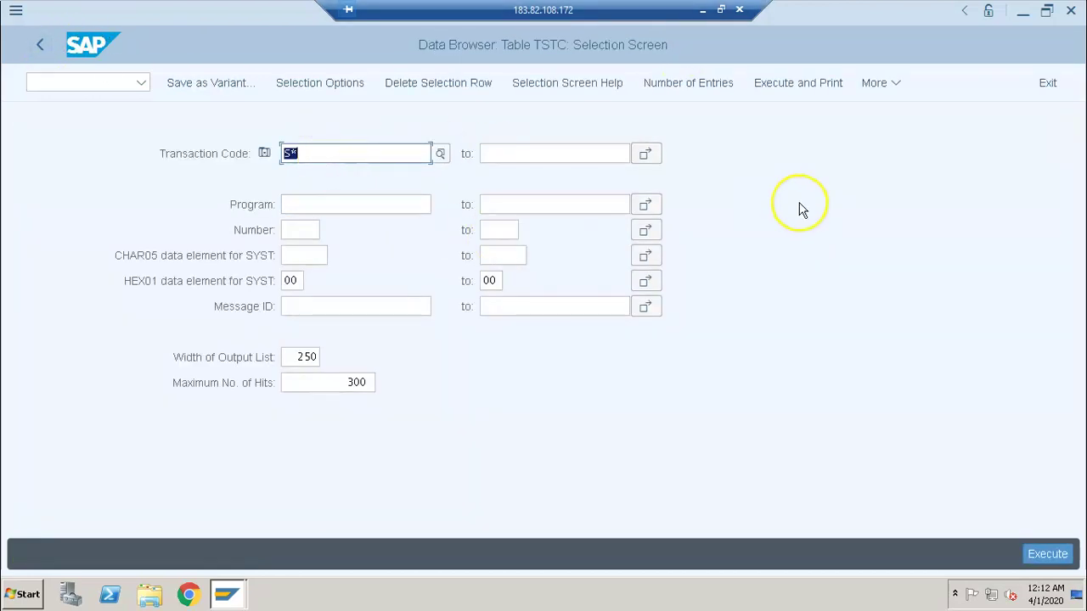
{"action": "type", "text": "F*"}
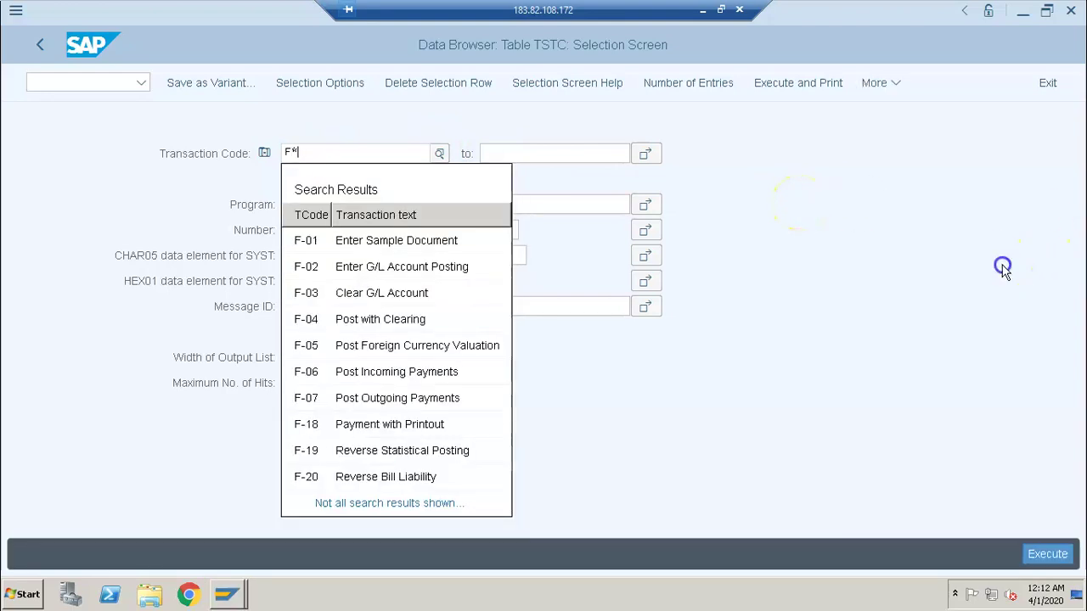
{"action": "left_click", "coordinate": [1002, 268]}
{"action": "left_click", "coordinate": [1067, 550]}
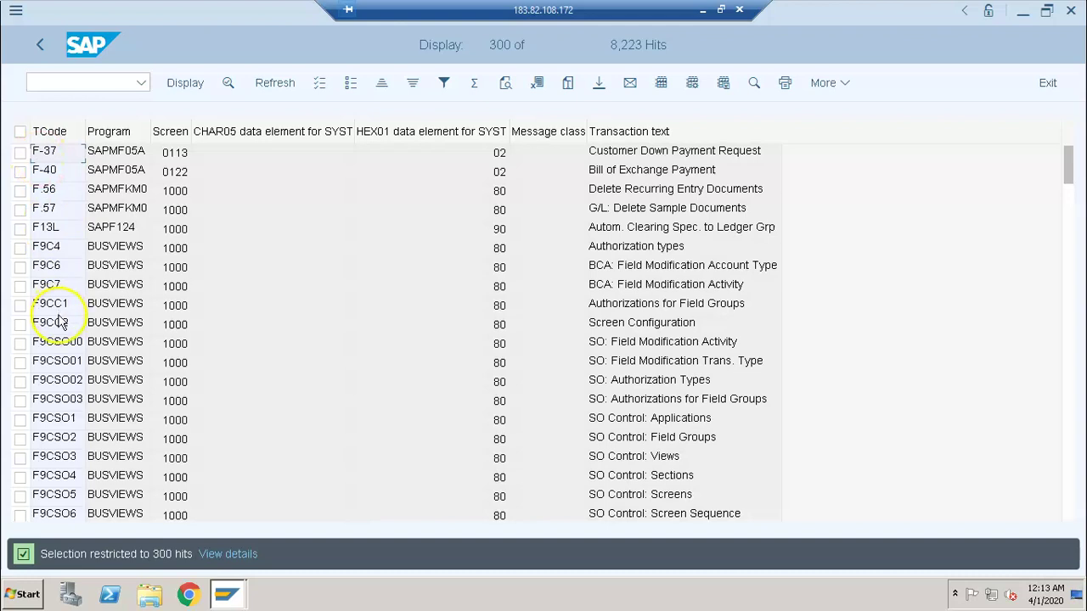
{"action": "left_click", "coordinate": [38, 48]}
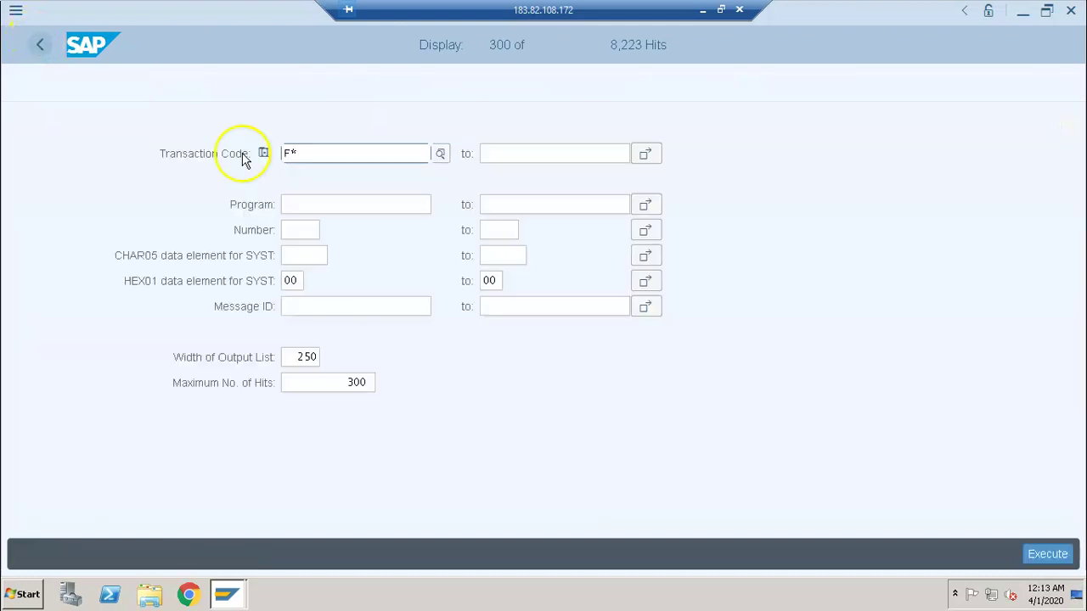